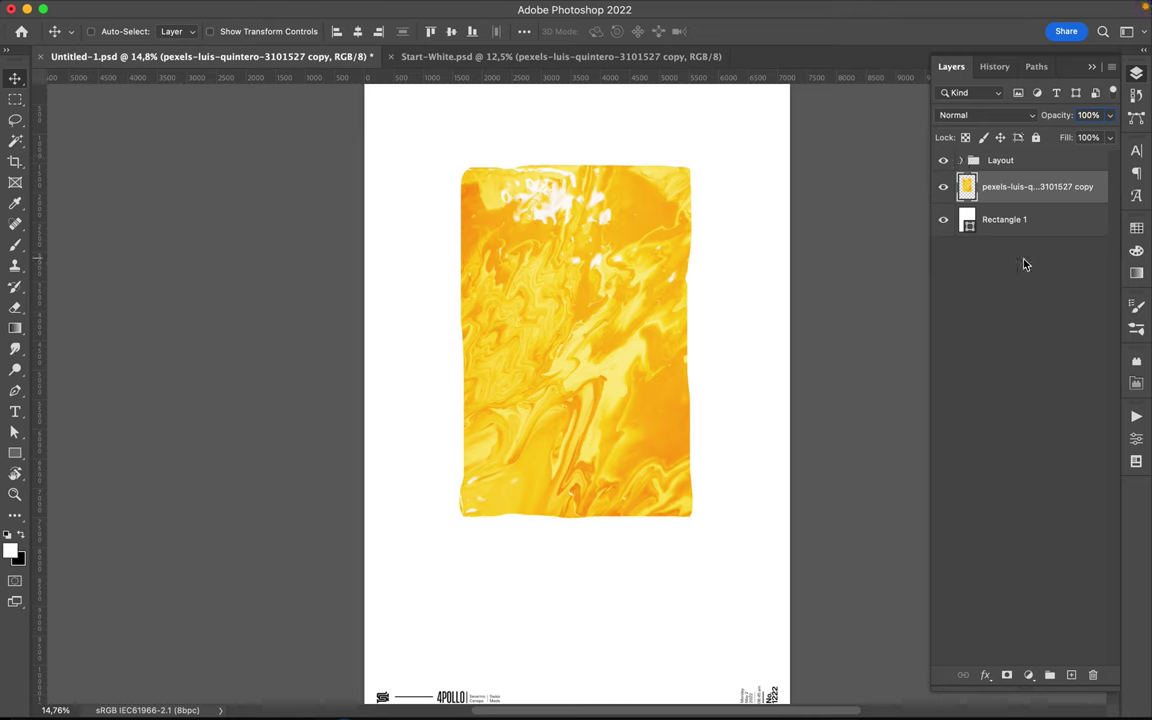
Add a new empty layer and select the Hard Round brush preset
left_click(1072, 675)
key("b")
right_click(600, 420)
scroll(700, 500, "up", 3)
left_click(627, 607)
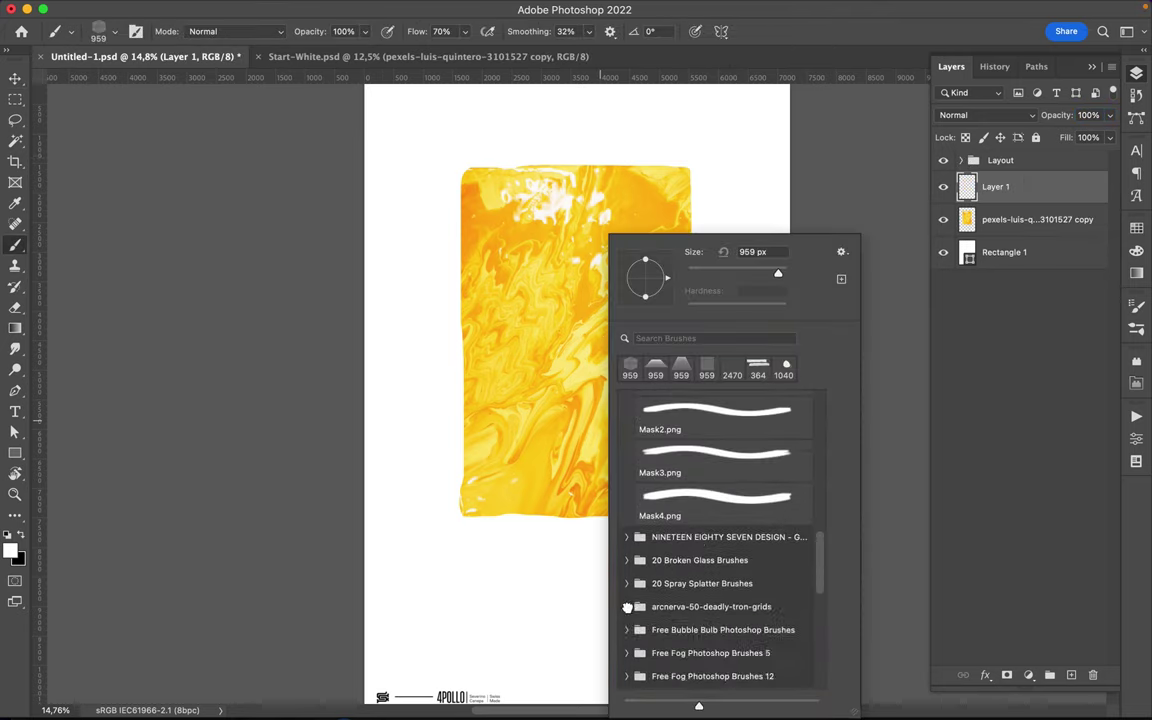
scroll(700, 600, "up", 5)
scroll(707, 604, "up", 5)
scroll(707, 604, "up", 5)
left_click(715, 478)
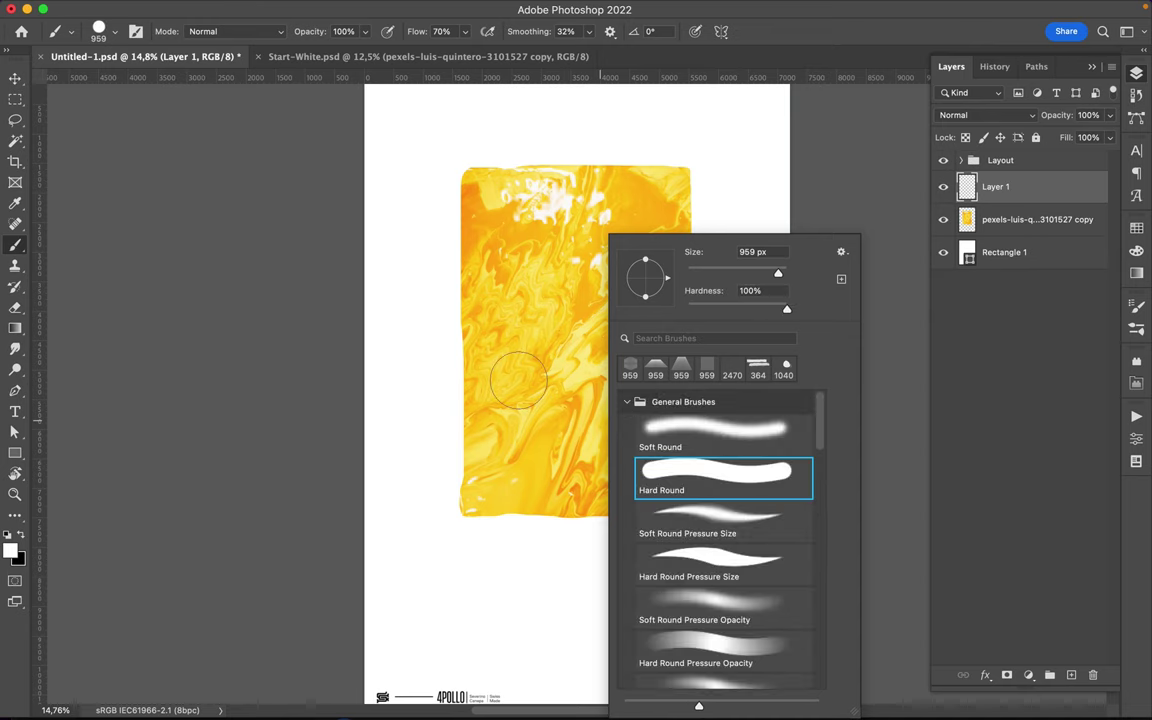
Enlarge the brush to 2120 px and make blue the foreground colour
right_click(422, 378)
left_click_drag(601, 277, 733, 206)
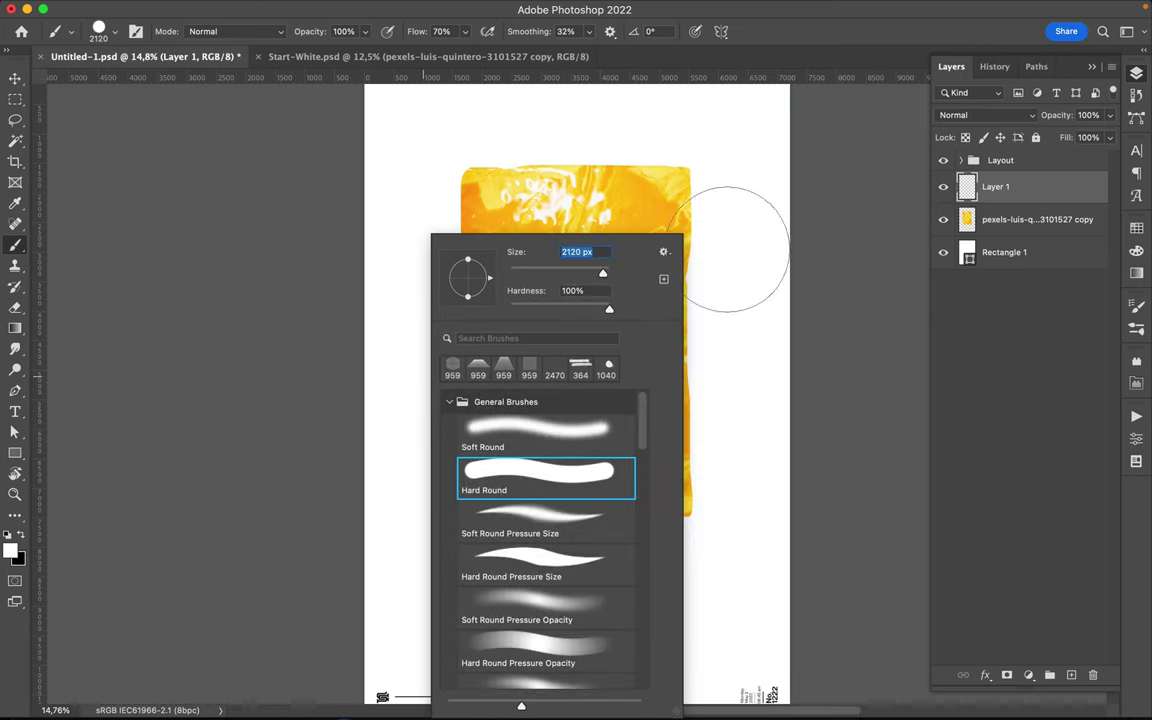
left_click(1136, 250)
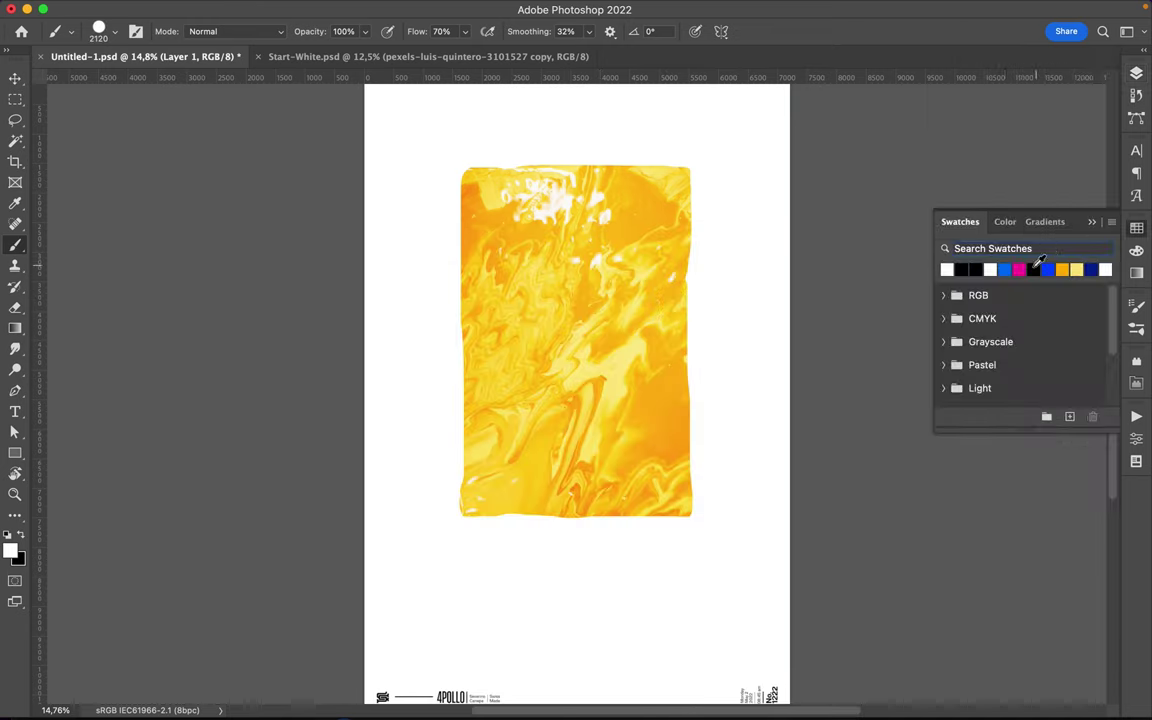
left_click(946, 269)
Paint a big blue blob at upper right with flow and smoothing at 100%
mouse_move(841, 194)
left_mouse_down()
mouse_move(674, 321)
mouse_move(650, 360)
left_mouse_up()
key("ctrl+z")
mouse_move(800, 200)
left_mouse_down()
mouse_move(789, 296)
mouse_move(640, 320)
left_mouse_up()
left_click(640, 325)
mouse_move(465, 31)
left_mouse_down()
mouse_move(578, 58)
mouse_move(737, 58)
left_mouse_up()
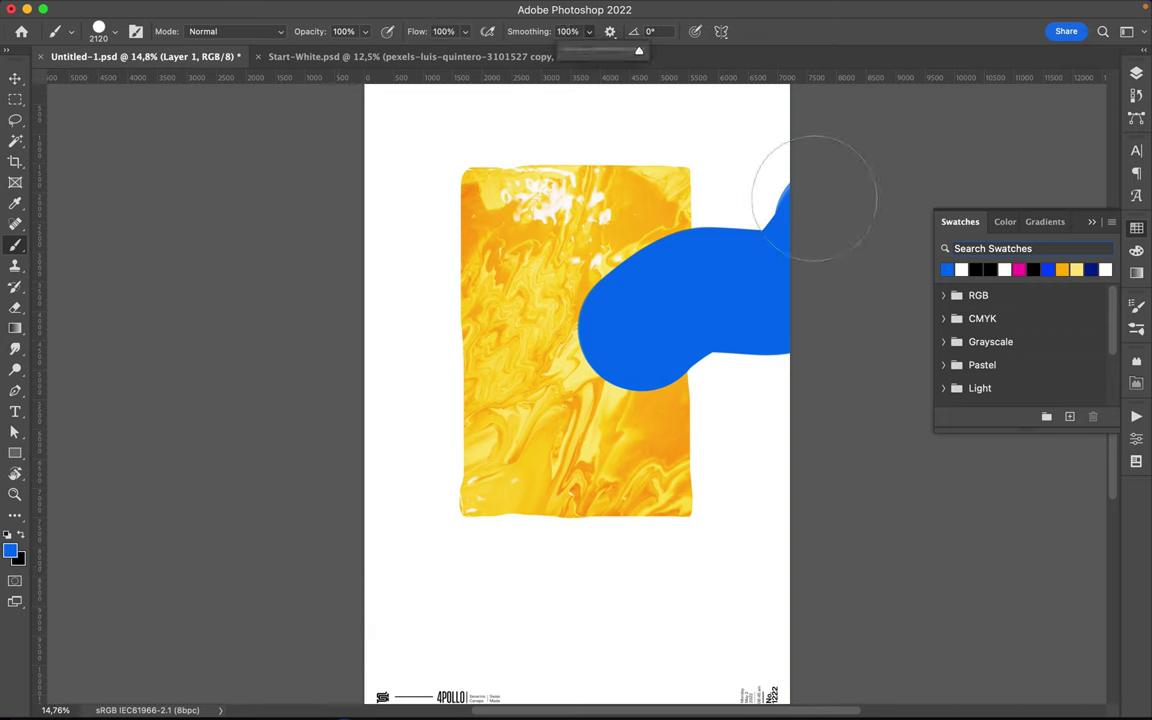
left_click_drag(823, 249, 733, 290)
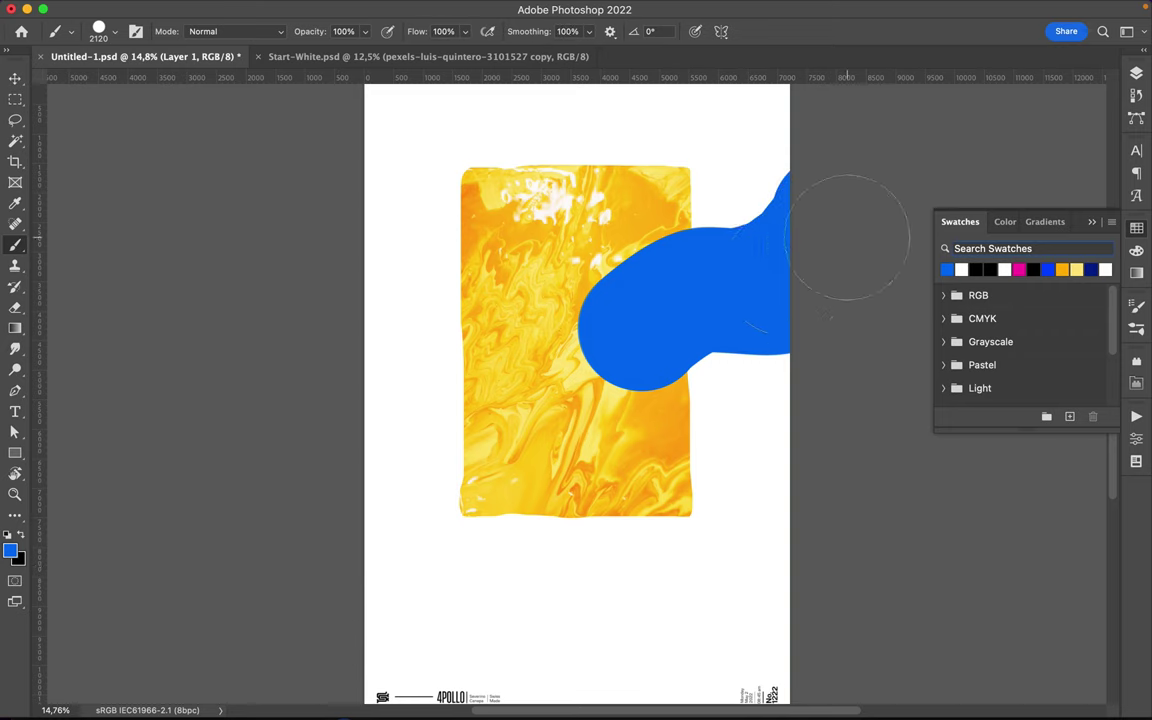
Paint a broad blue band sweeping in from the left edge
left_click_drag(300, 443, 568, 593)
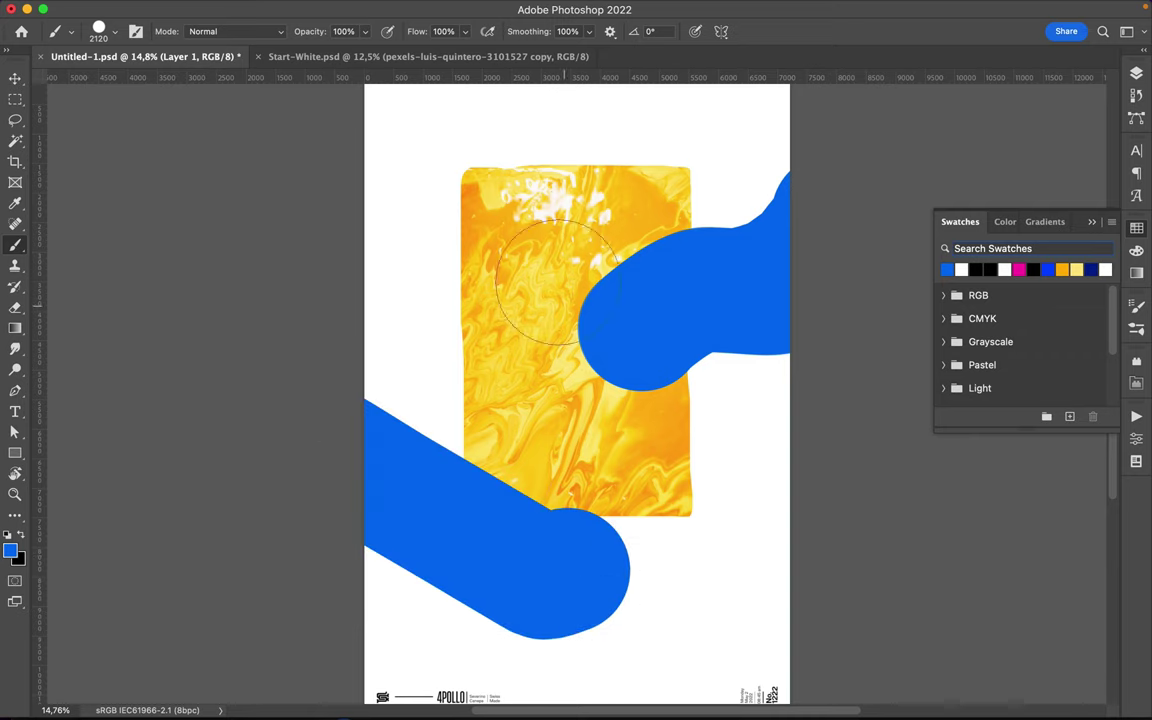
scroll(478, 321, "up", 2)
left_click_drag(478, 321, 447, 257)
scroll(447, 257, "down", 3)
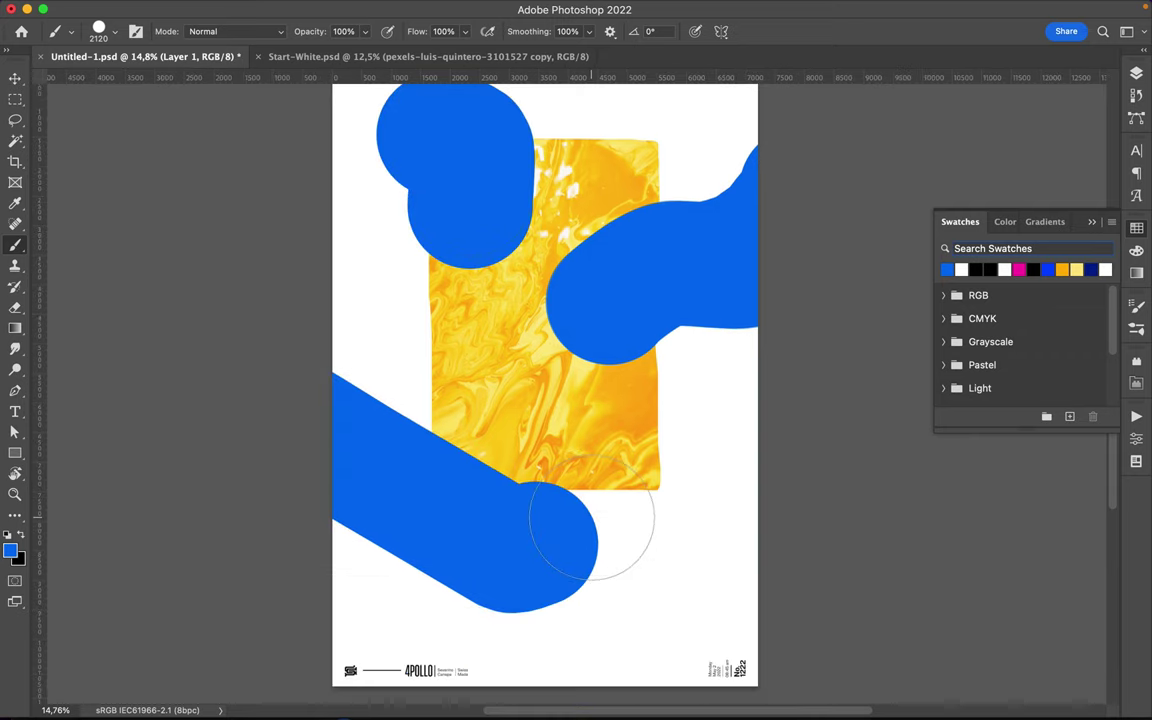
Set the brush size to 316 px and paint thin blue diagonal strokes
right_click(592, 518)
double_click(805, 249)
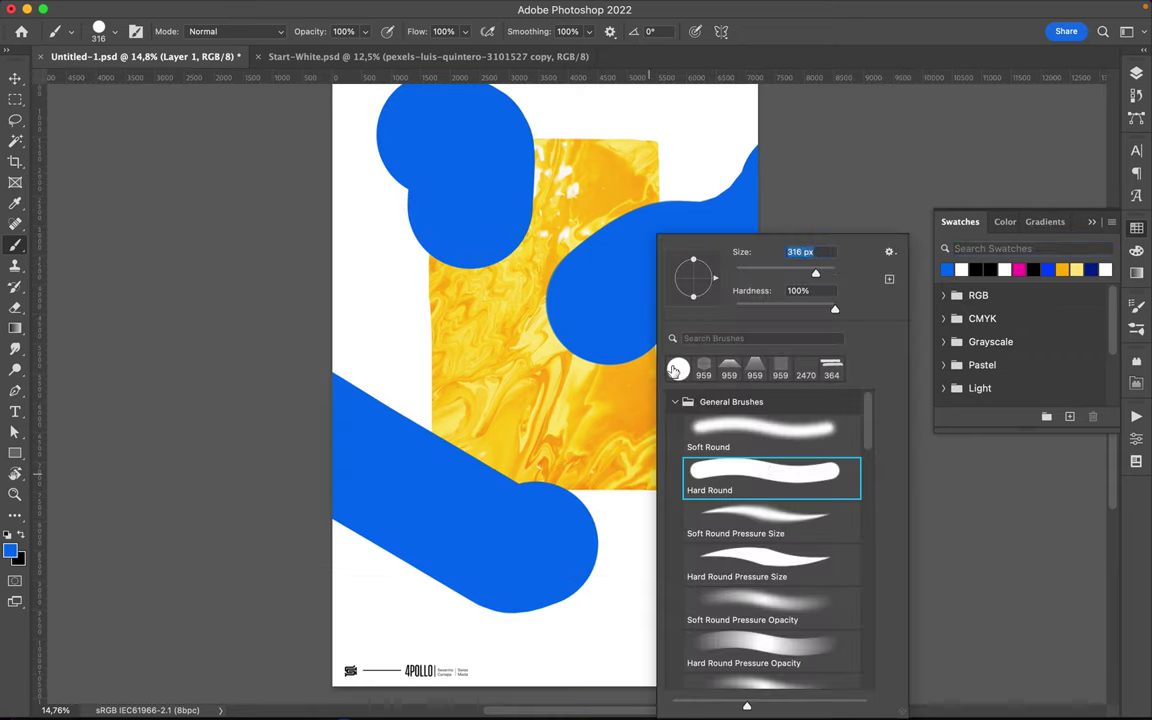
type("316")
key("Return")
left_click_drag(545, 433, 655, 462)
left_click_drag(714, 532, 750, 508)
left_click_drag(635, 575, 532, 635)
Draw a thin blue loop with three short rays over the marble
left_click_drag(486, 392, 491, 384)
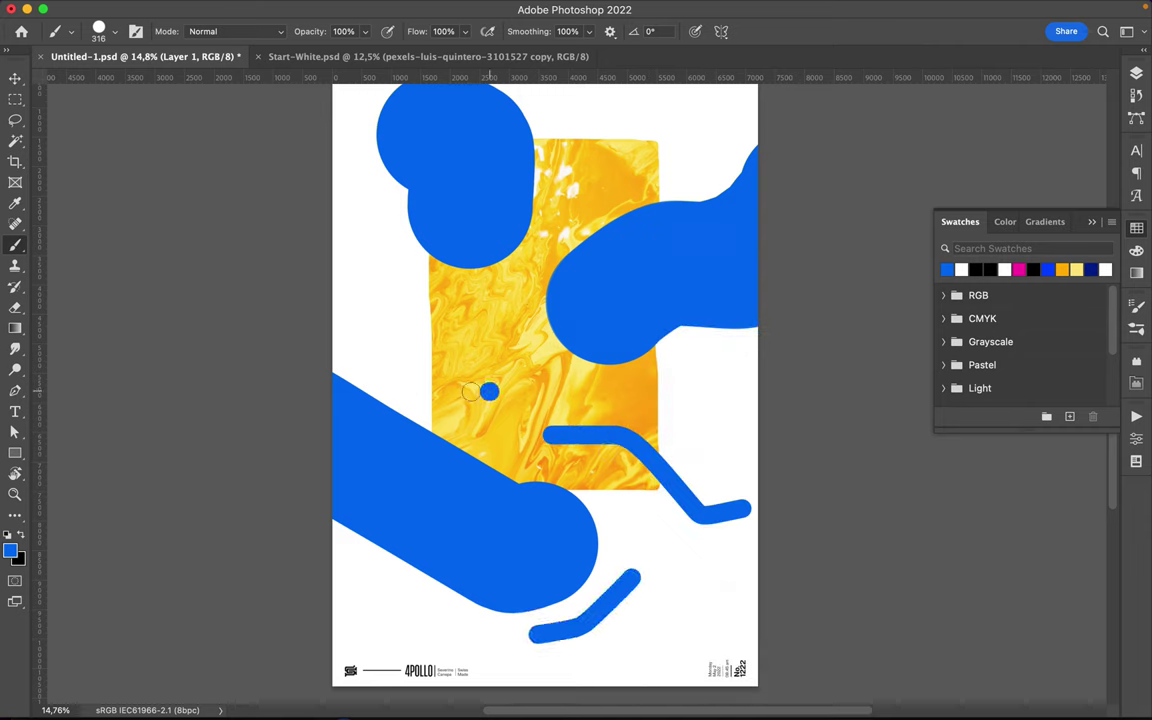
left_click_drag(424, 343, 450, 366)
left_click_drag(565, 412, 640, 375)
left_click_drag(510, 305, 500, 365)
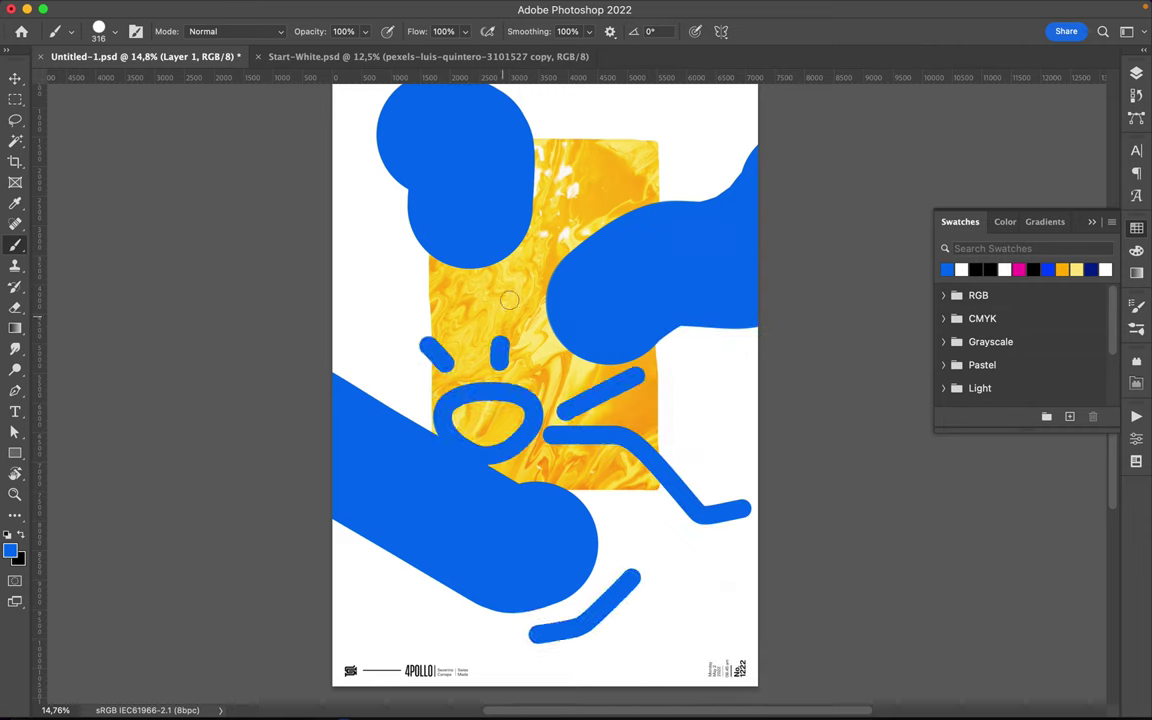
key("v")
left_click(527, 300)
Lasso a round marble piece onto its own layer and move it onto the lower blue band
key("l")
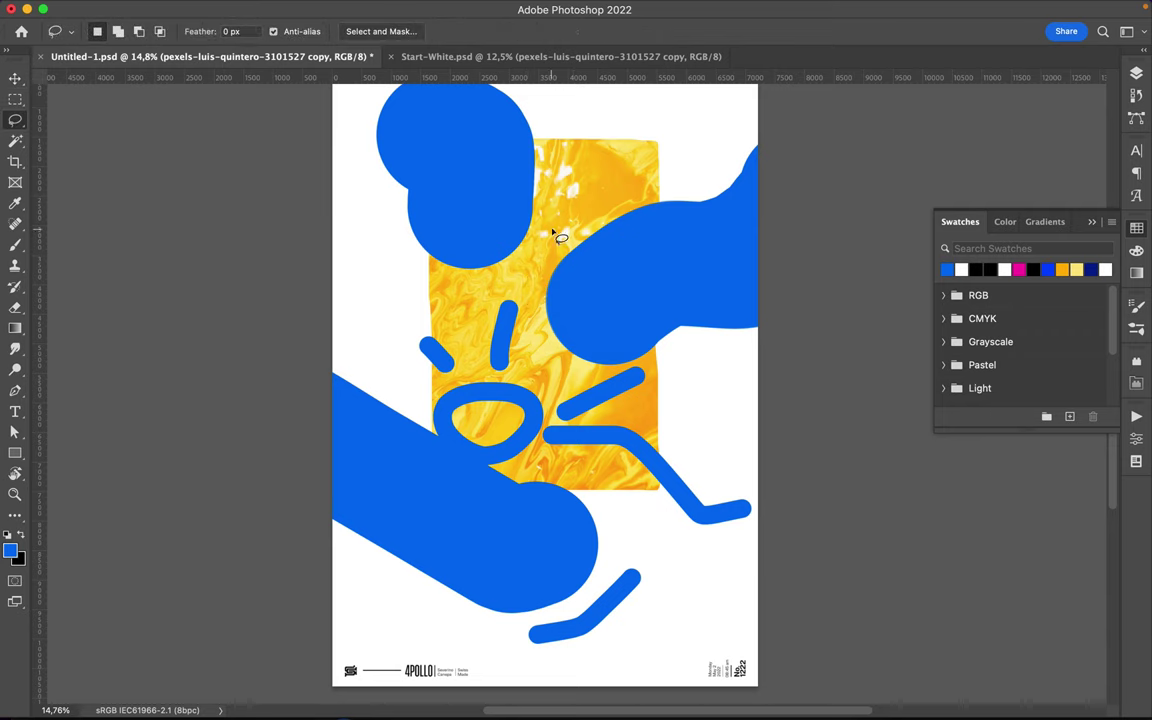
mouse_move(575, 214)
left_mouse_down()
mouse_move(490, 237)
mouse_move(572, 222)
left_mouse_up()
key("ctrl+j")
key("v")
key("F7")
mouse_move(558, 462)
left_mouse_down()
mouse_move(520, 530)
mouse_move(484, 508)
left_mouse_up()
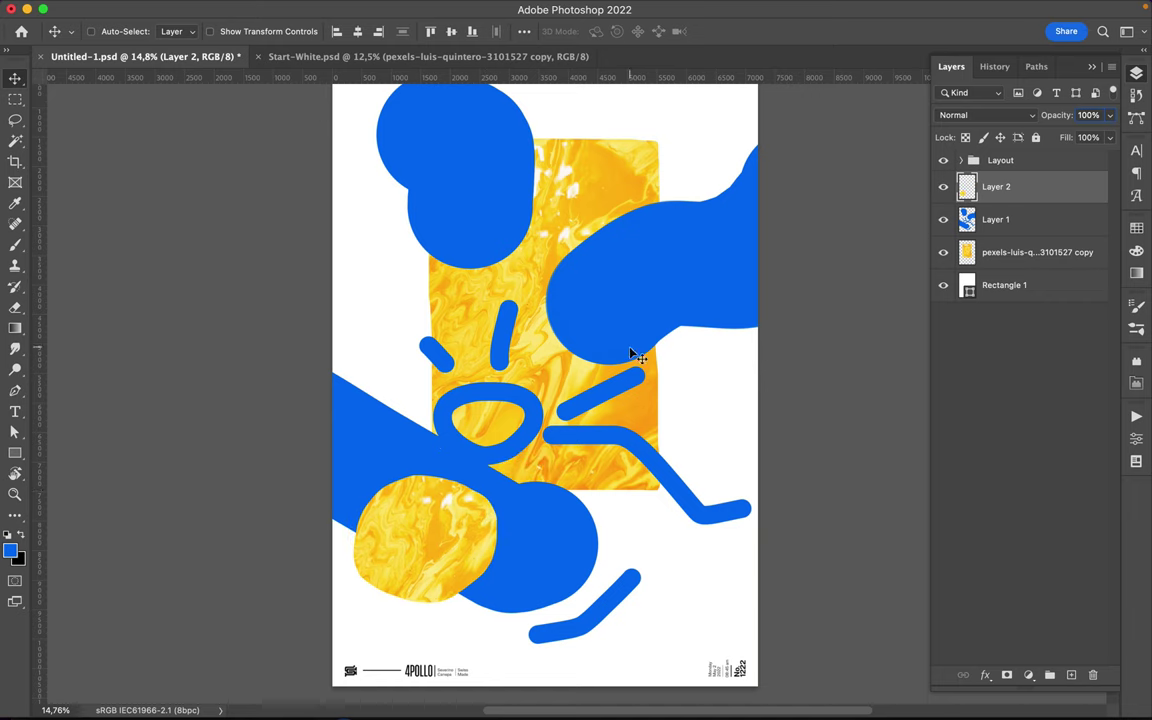
Copy a top-edge marble strip to Layer 3 above the blue paint as a drip
key("l")
mouse_move(589, 138)
left_mouse_down()
mouse_move(563, 172)
mouse_move(624, 149)
left_mouse_up()
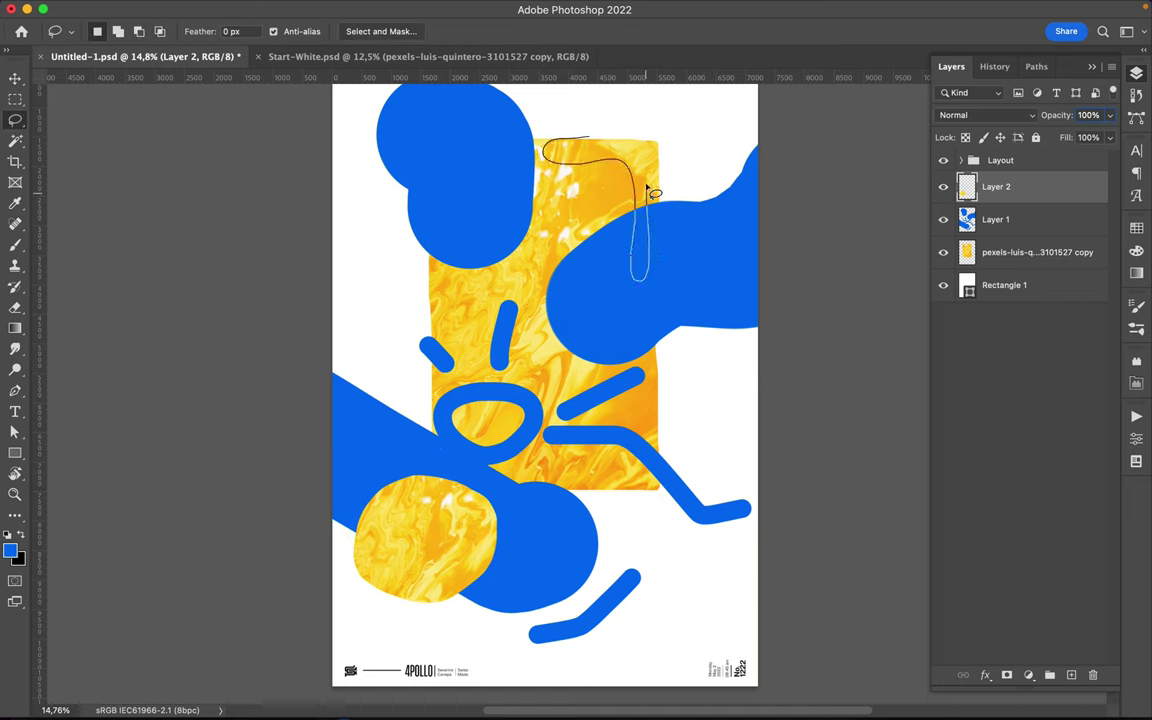
mouse_move(620, 148)
left_mouse_down()
mouse_move(588, 142)
mouse_move(760, 290)
left_mouse_up()
left_click(1000, 252)
key("ctrl+j")
key("v")
left_click_drag(1093, 257, 1000, 203)
left_click_drag(746, 288, 700, 295)
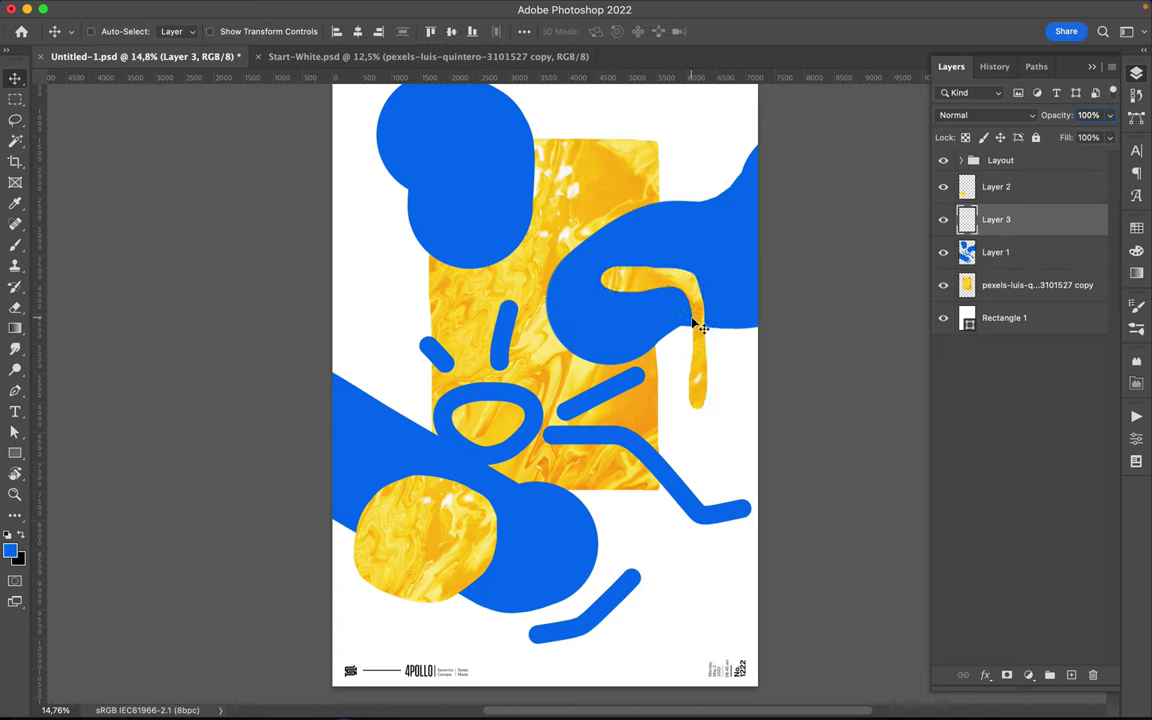
Copy a long narrow marble strip to Layer 4, move it left and shrink it
key("l")
mouse_move(540, 181)
left_mouse_down()
mouse_move(557, 187)
mouse_move(540, 181)
left_mouse_up()
left_click(1000, 285)
key("ctrl+j")
left_click_drag(1000, 285, 1000, 268)
key("v")
mouse_move(505, 302)
left_mouse_down()
mouse_move(405, 302)
mouse_move(380, 354)
left_mouse_up()
key("ctrl+t")
left_click_drag(356, 458, 408, 244)
key("Return")
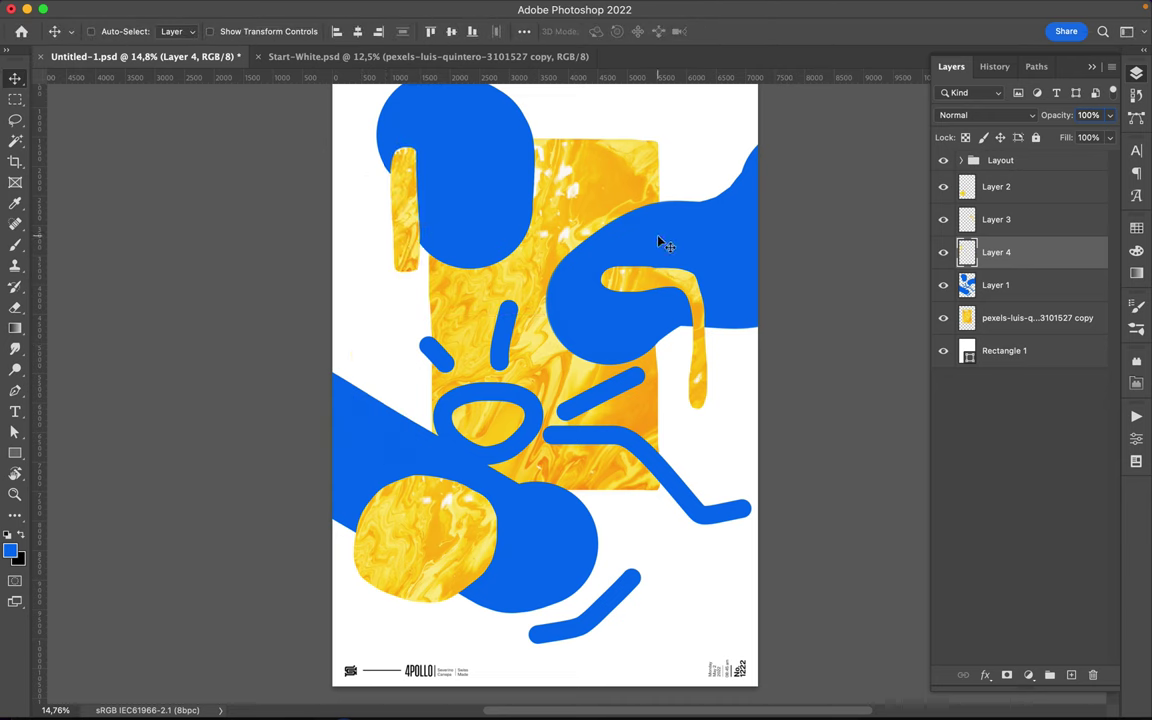
key("b")
left_click(1004, 350)
On a new layer, paint blue strokes at lower right and along the rectangle's top
left_click(1071, 675)
left_click_drag(530, 447, 697, 613)
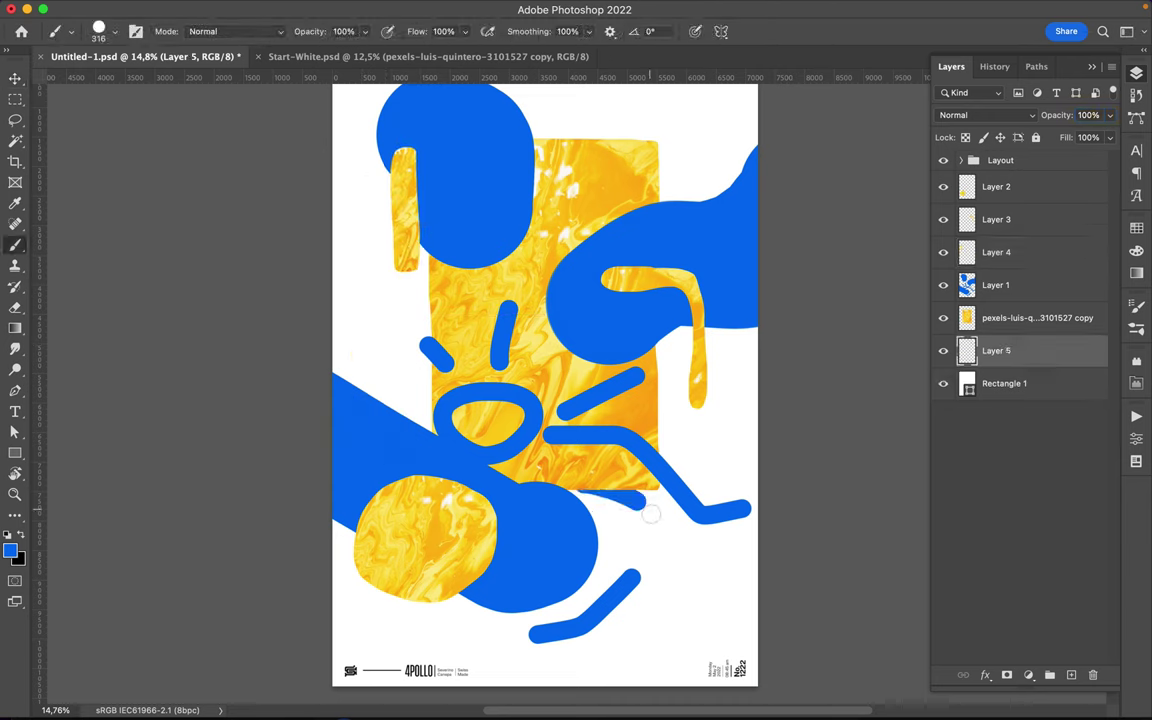
left_click_drag(557, 135, 661, 188)
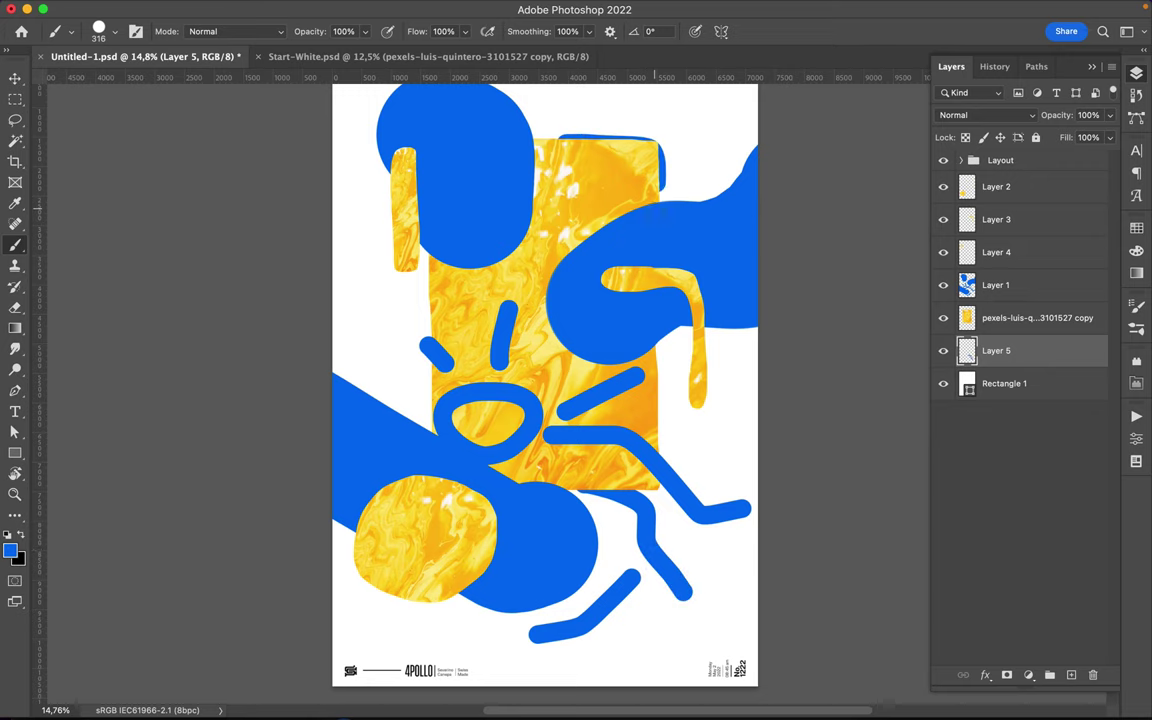
left_click_drag(560, 135, 660, 150)
Shrink the brush to 95 px and paint thin vertical, right-edge and V-shaped strokes
right_click(488, 305)
left_click_drag(648, 273, 606, 273)
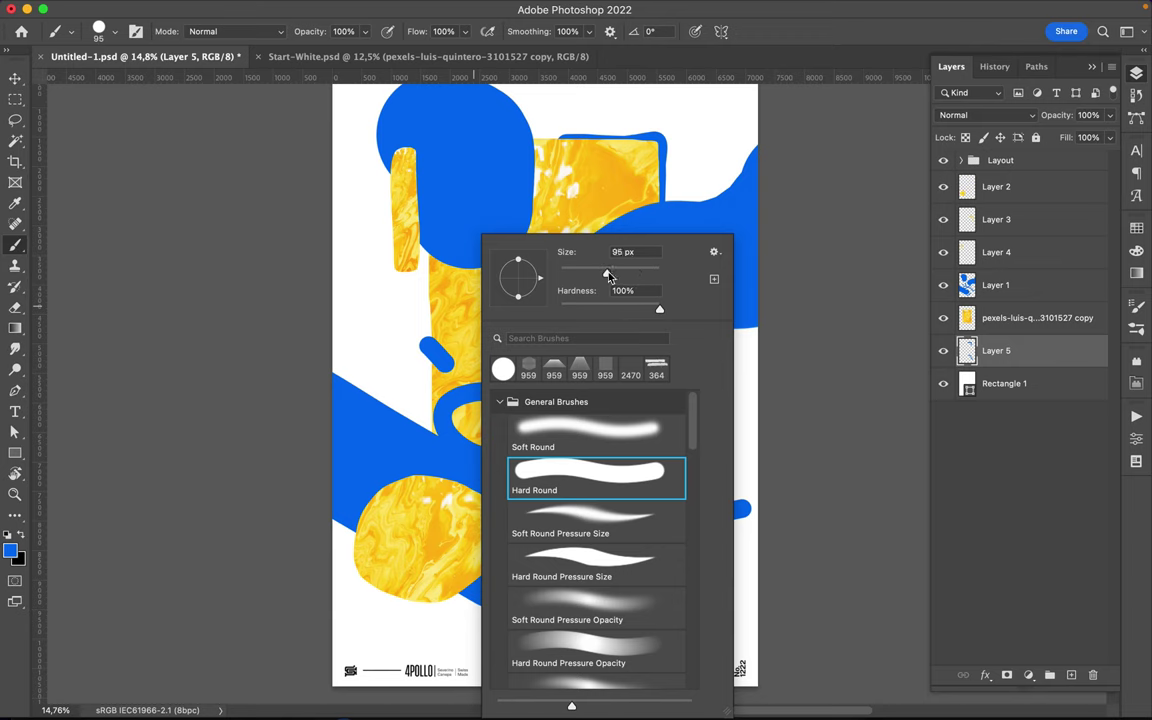
left_click(411, 305)
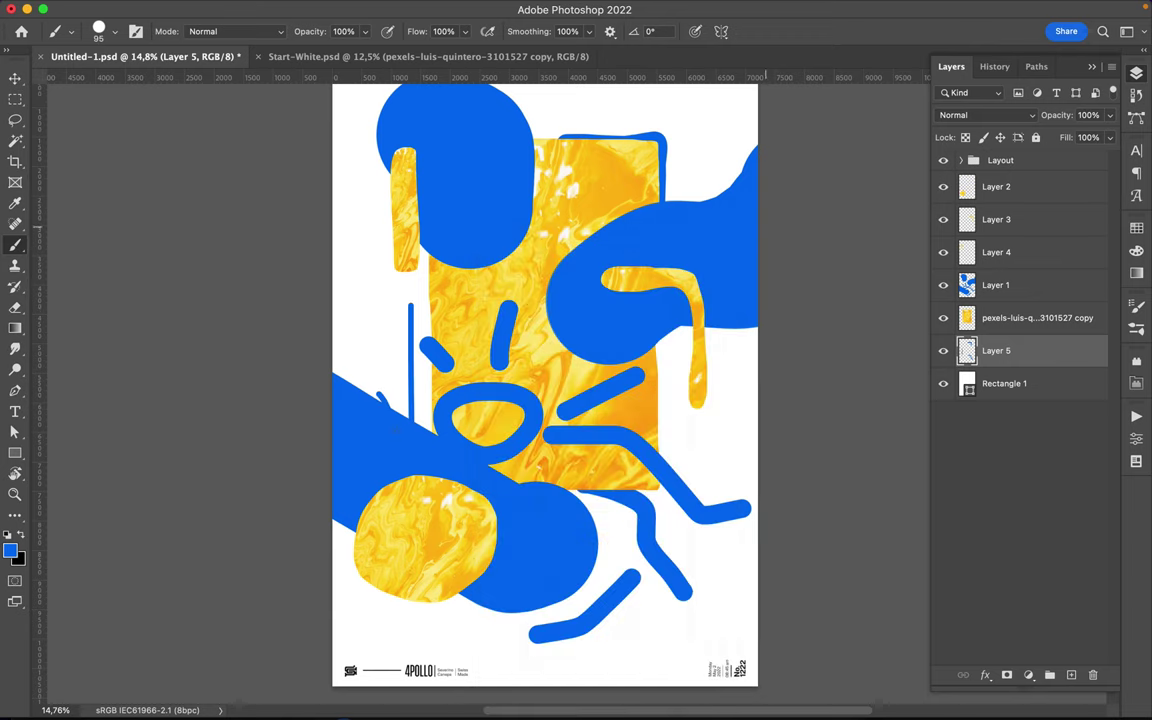
left_click_drag(777, 331, 721, 335)
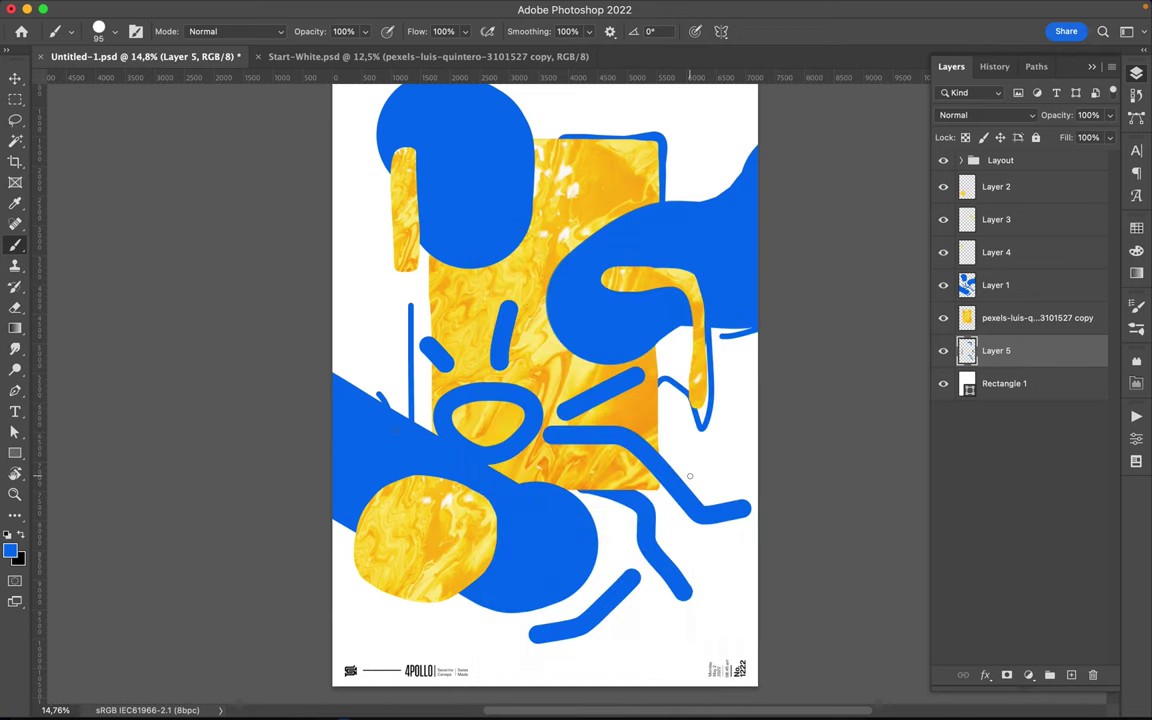
left_click_drag(663, 392, 675, 398)
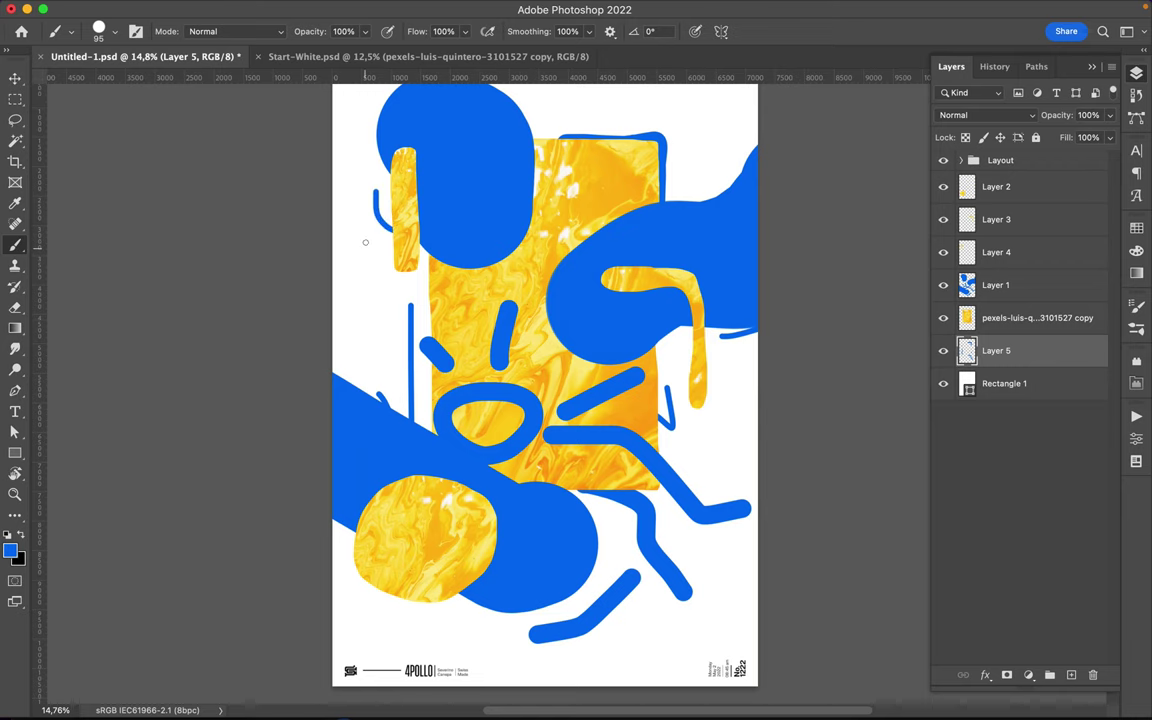
Draw thin blue lines beside the top-left blob and across the poster top
left_click_drag(386, 158, 348, 240)
scroll(700, 128, "up", 3)
left_click_drag(578, 160, 655, 152)
scroll(655, 152, "down", 5)
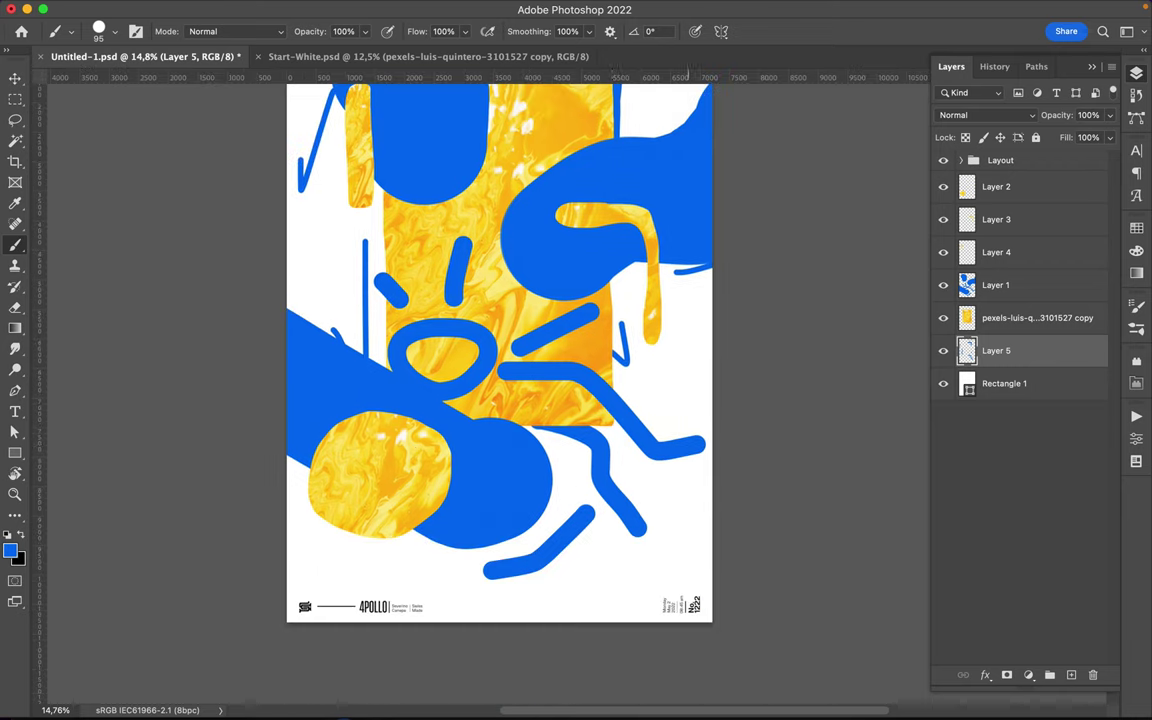
scroll(535, 497, "up", 4)
right_click(535, 497)
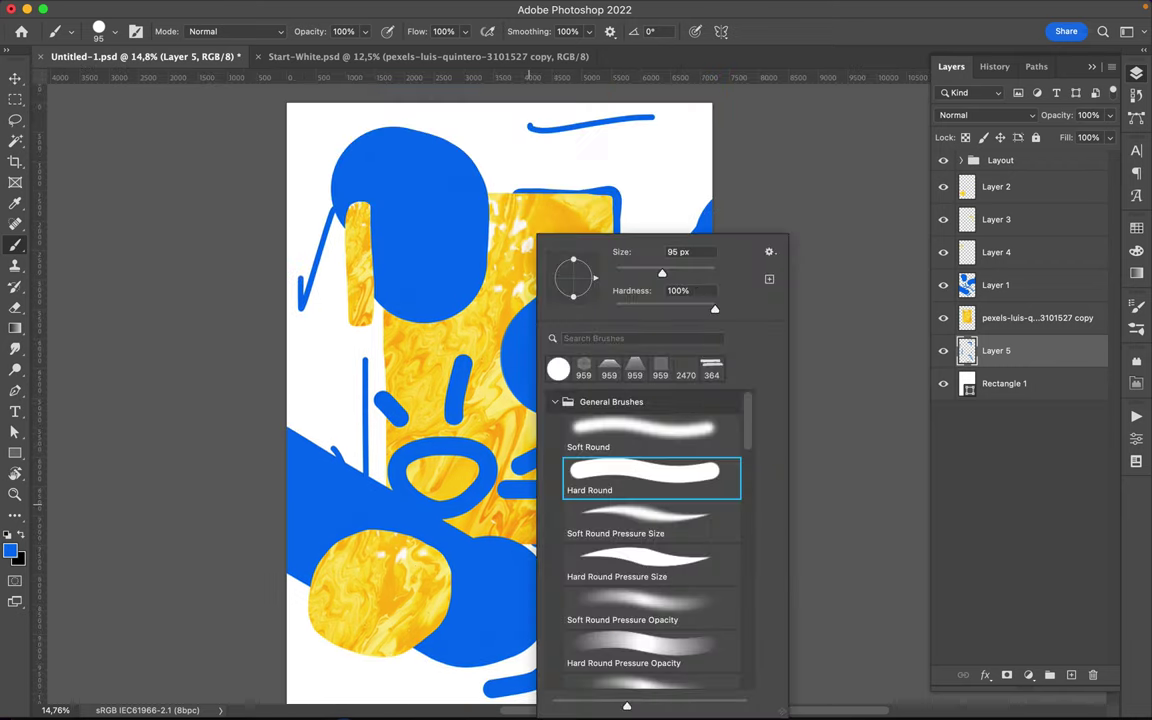
Set the brush to 38 px and draw thin blue zigzags across the poster top
left_click_drag(642, 270, 633, 273)
key("Return")
left_click_drag(422, 138, 585, 228)
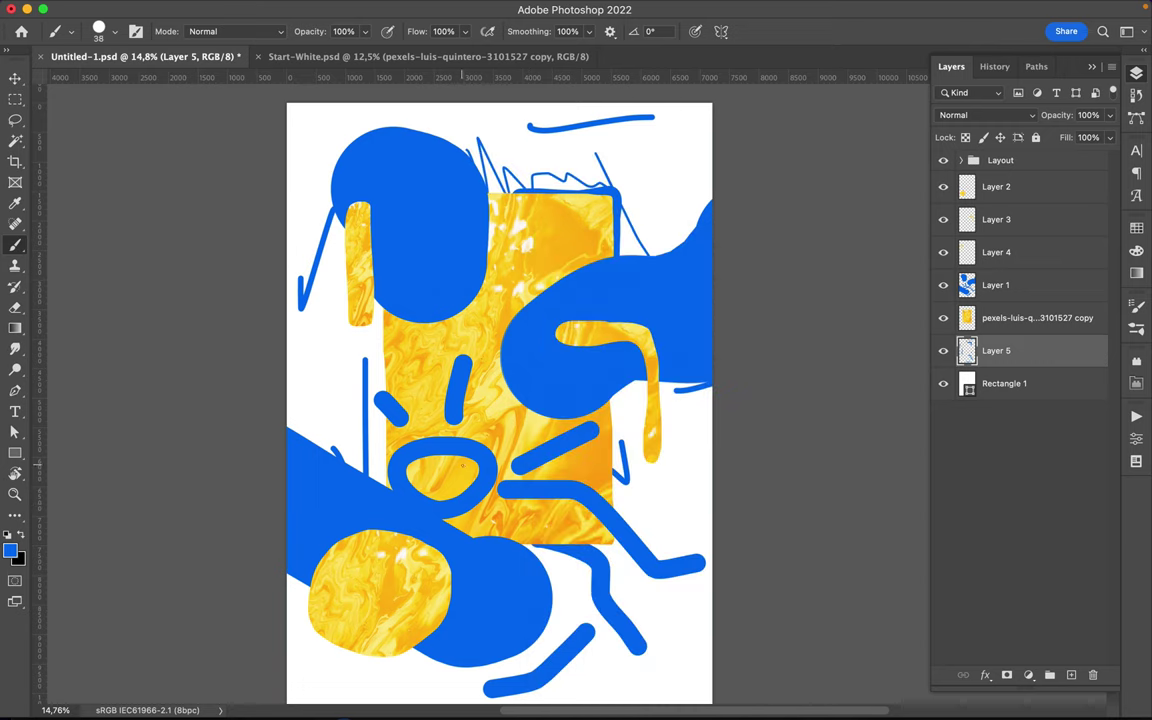
On new Layer 6 above Layer 3, scribble thin blue lines around the ring and rectangle edges
left_click(1000, 219)
left_click(1071, 675)
left_click_drag(425, 463, 450, 481)
left_click_drag(460, 437, 497, 468)
left_click_drag(322, 332, 345, 445)
left_click_drag(612, 394, 612, 545)
left_click_drag(578, 237, 617, 200)
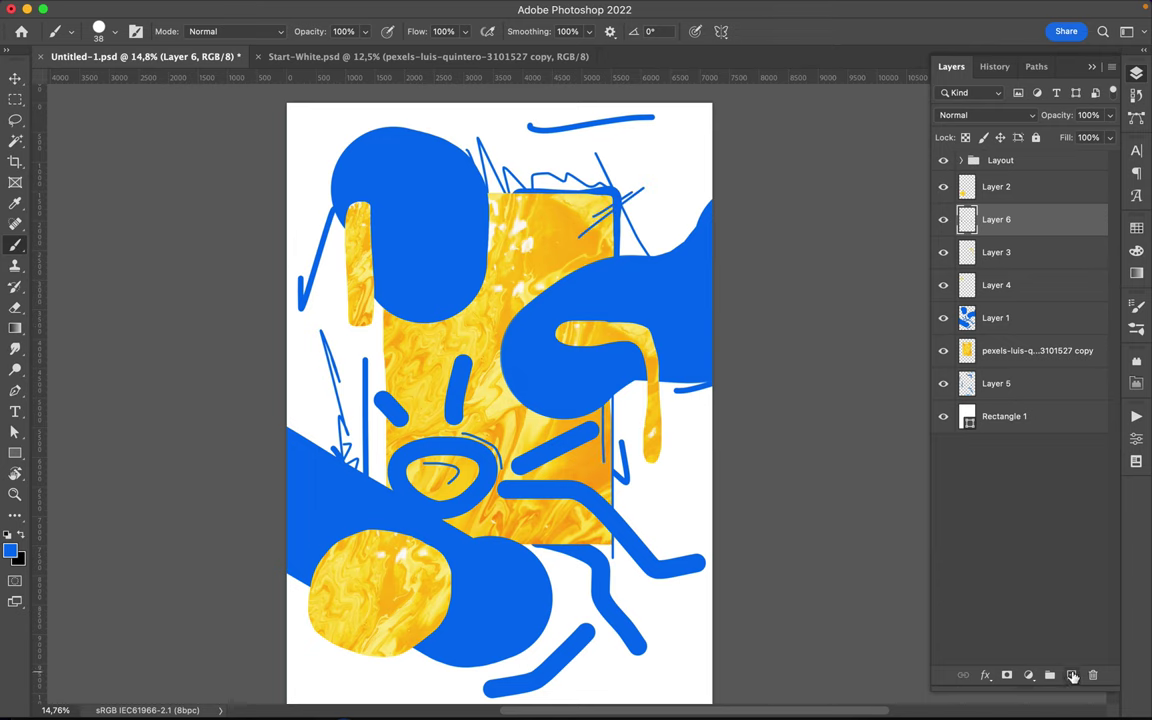
On new Layer 7, paint white strokes over the yellow circle, blue shape and a rounded-square outline
key("ctrl+shift+alt+n")
right_click(605, 382)
left_click(1136, 228)
left_click(947, 269)
left_click_drag(318, 498, 405, 516)
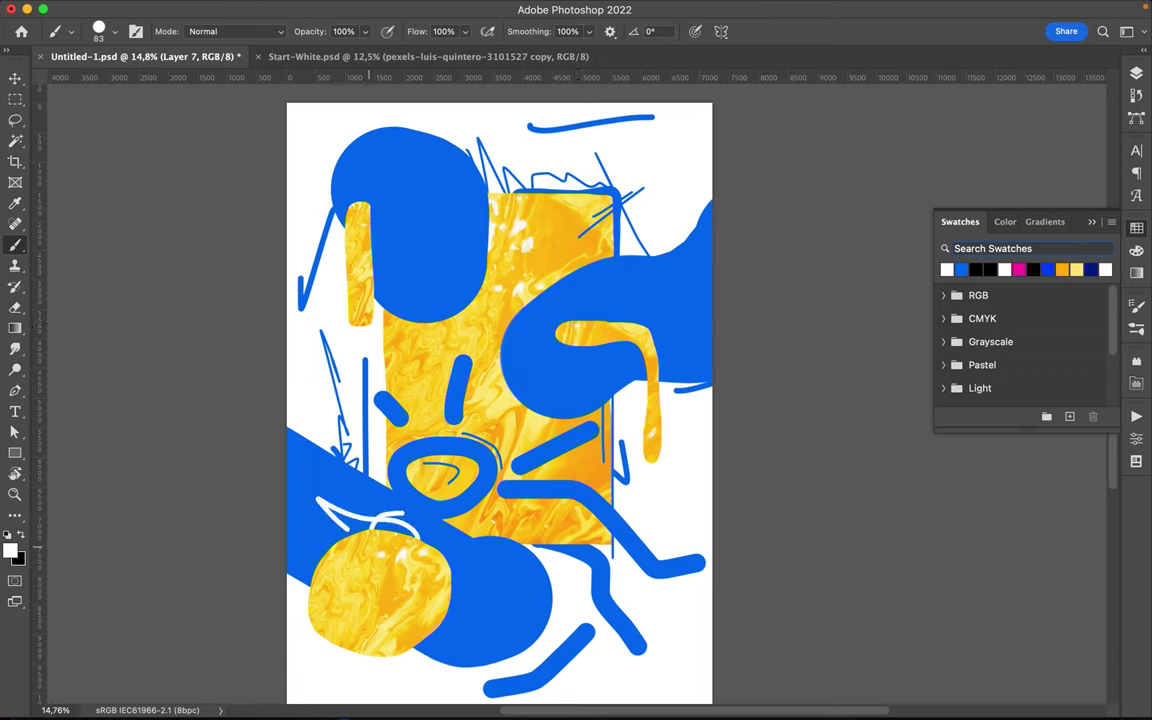
left_click_drag(469, 546, 467, 632)
mouse_move(556, 262)
left_mouse_down()
mouse_move(604, 258)
mouse_move(566, 301)
mouse_move(550, 266)
mouse_move(612, 268)
left_mouse_up()
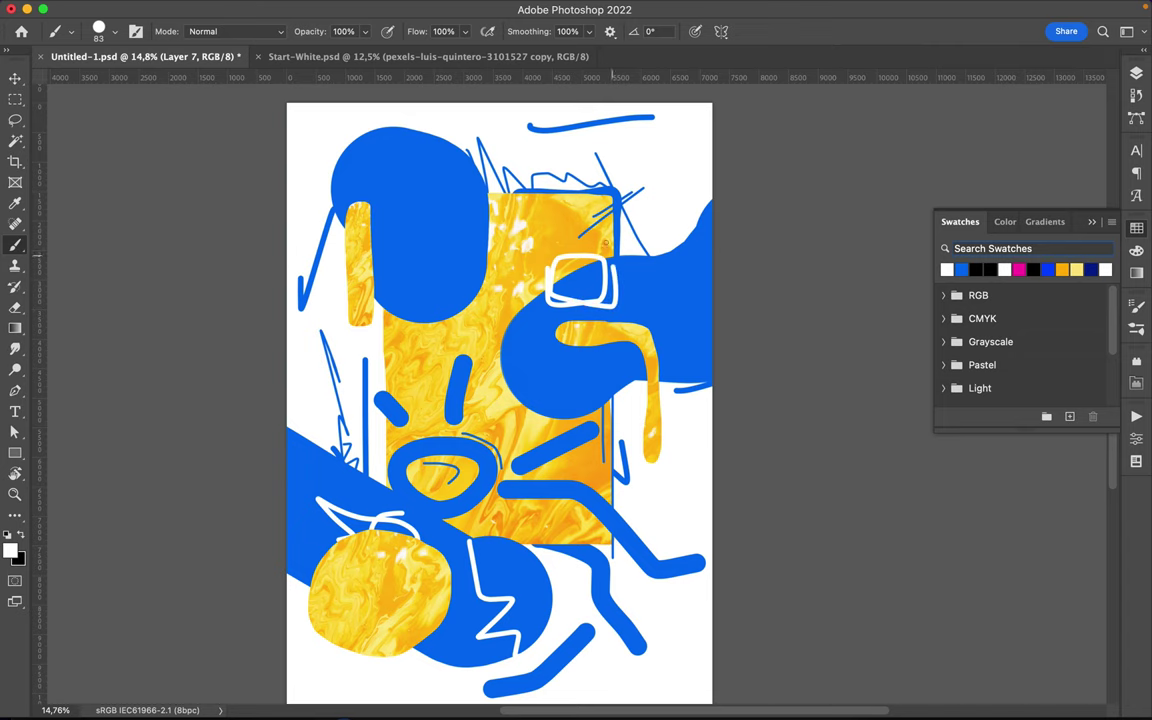
Set the brush to 15 px and scribble thin white lines on the top-left blob
right_click(419, 241)
type("15")
key("Return")
mouse_move(406, 180)
left_mouse_down()
mouse_move(401, 262)
mouse_move(372, 340)
mouse_move(423, 375)
mouse_move(410, 205)
mouse_move(393, 158)
mouse_move(460, 310)
mouse_move(368, 380)
mouse_move(386, 297)
mouse_move(340, 252)
left_mouse_up()
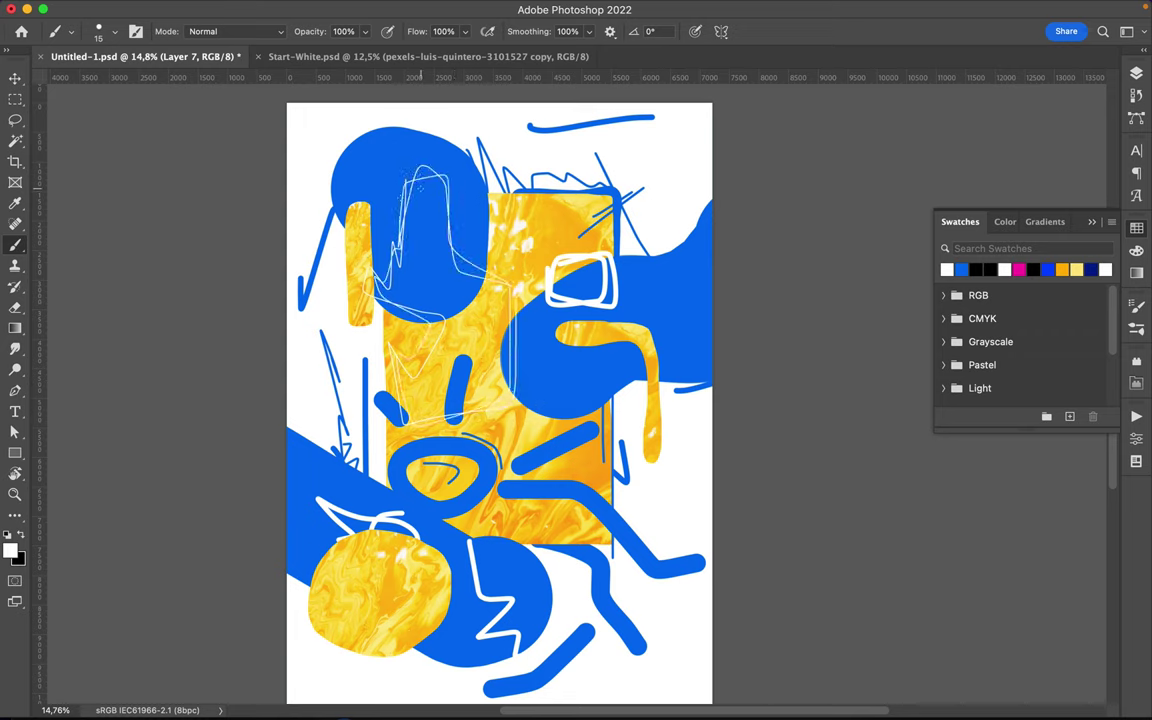
left_click_drag(345, 172, 389, 181)
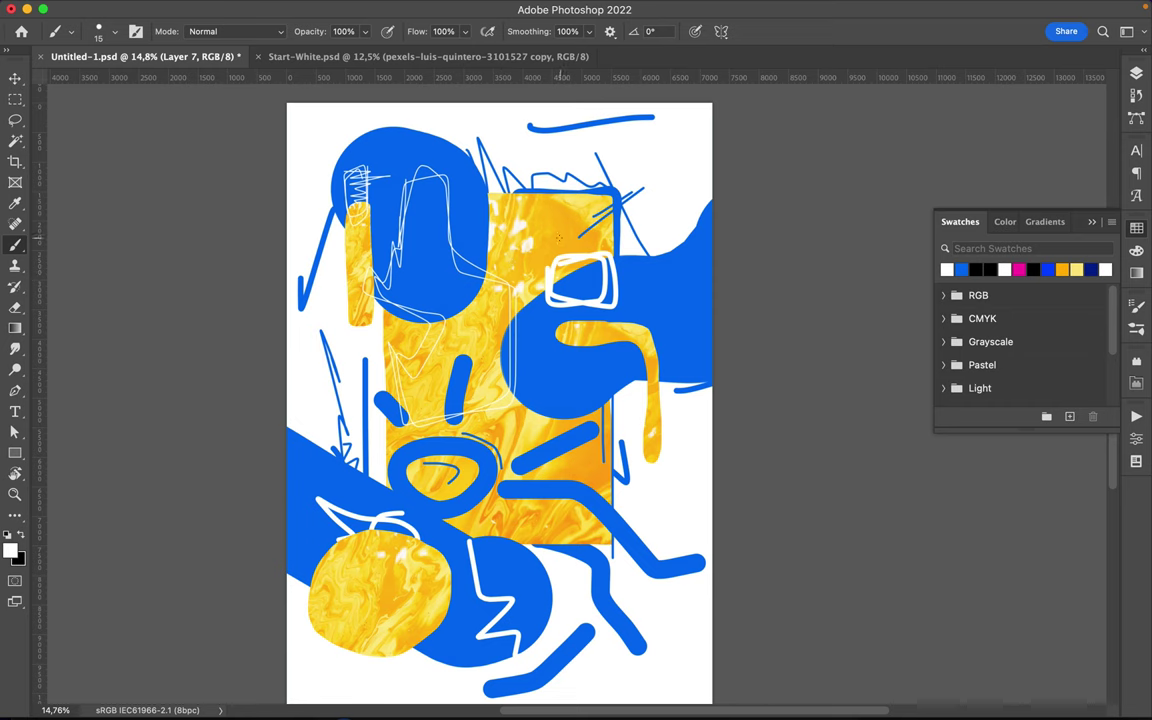
Place a marble texture copy in the top-left corner, below Layer 5
key("c")
key("v")
left_click_drag(470, 330, 308, 103)
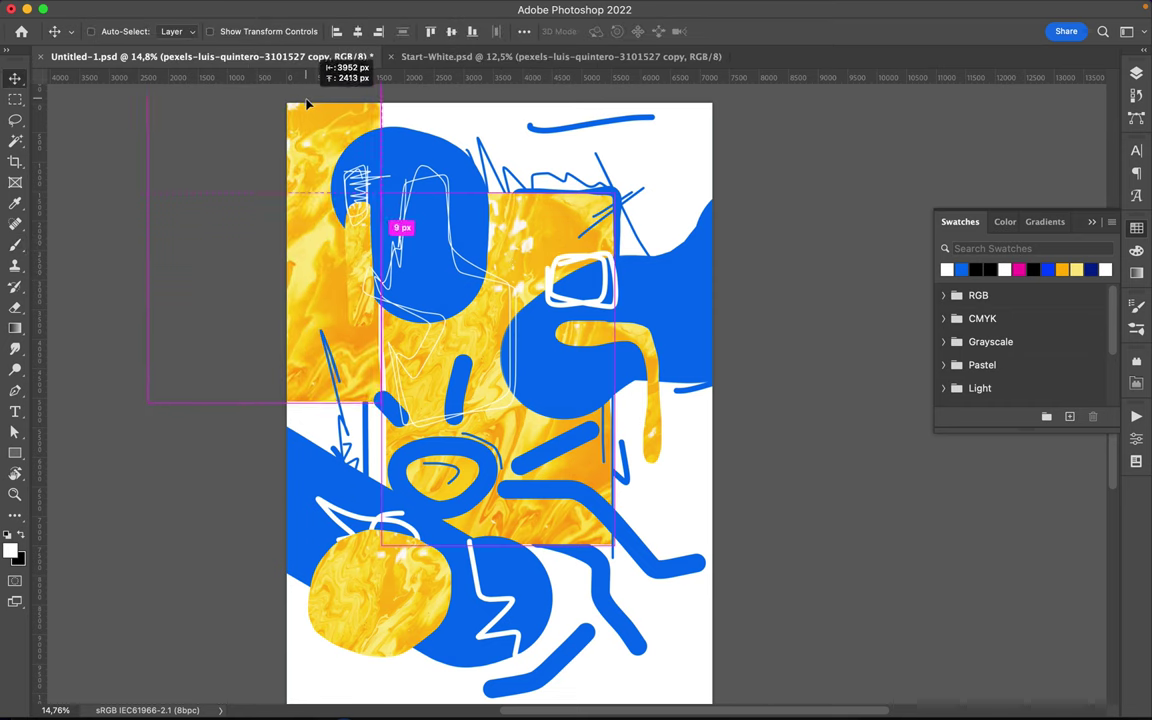
left_click(1136, 73)
left_click_drag(1015, 383, 1020, 449)
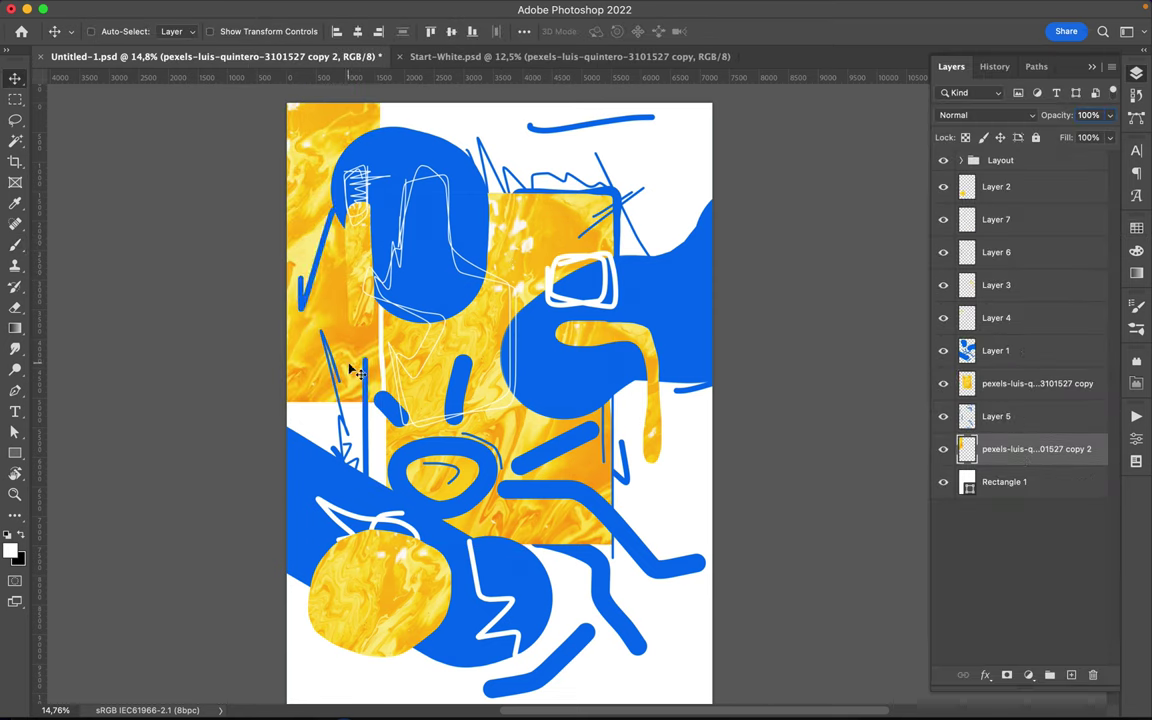
left_click_drag(357, 372, 303, 313)
Duplicate the marble texture onto the poster's right edge
mouse_move(659, 509)
left_mouse_down()
mouse_move(718, 517)
mouse_move(689, 517)
left_mouse_up()
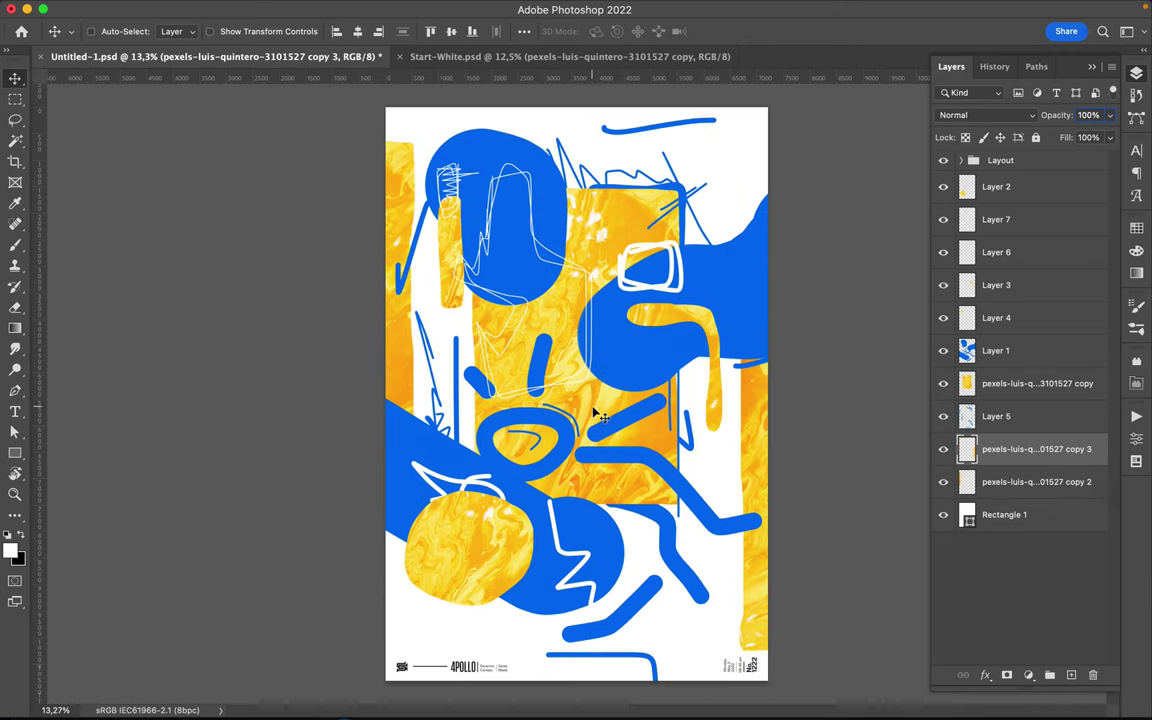
key("b")
left_click(996, 186)
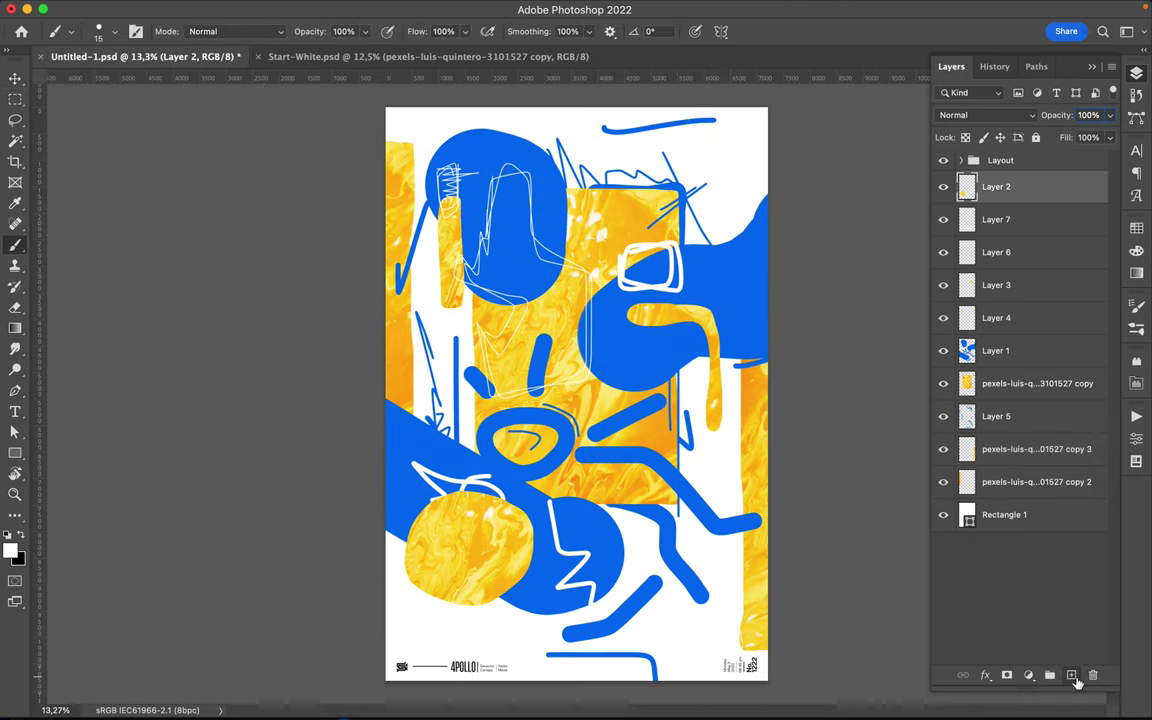
On a new layer, paint blue hatching down the right yellow strip
left_click(1071, 675)
left_click(1136, 228)
left_click(947, 269)
left_click_drag(734, 366, 762, 652)
mouse_move(730, 355)
left_mouse_down()
mouse_move(742, 645)
mouse_move(731, 370)
left_mouse_up()
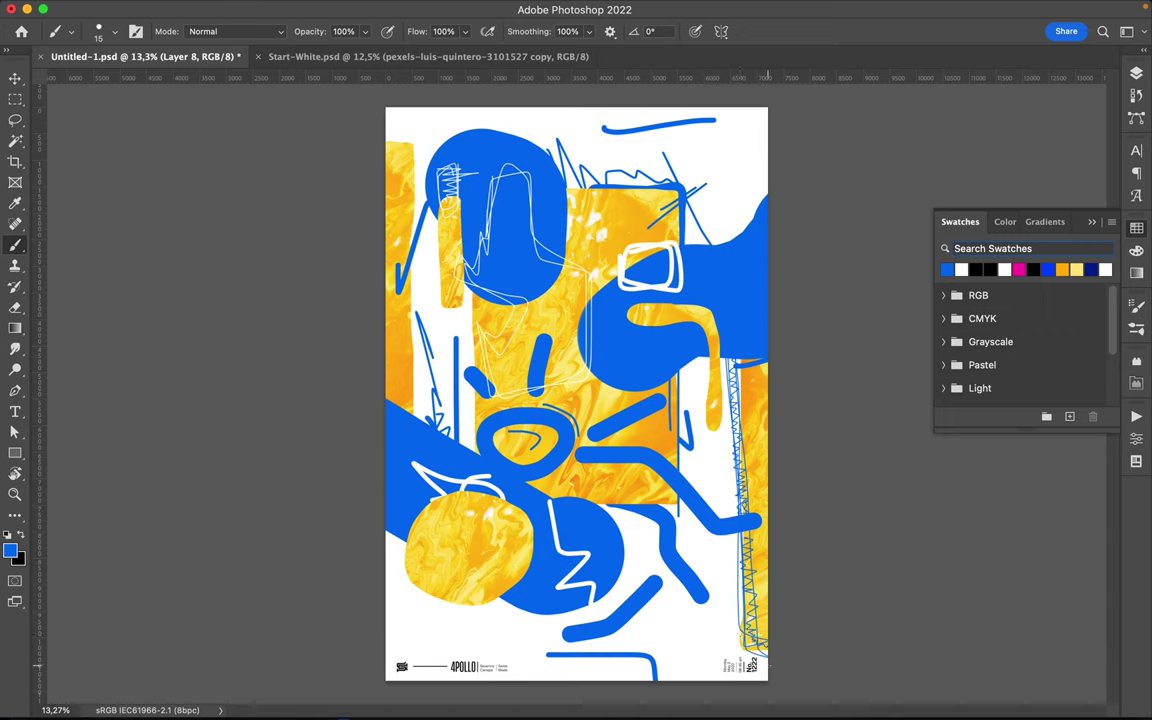
Scribble thin blue lines mid-poster, at lower right and around the yellow circle
left_click_drag(469, 320, 468, 406)
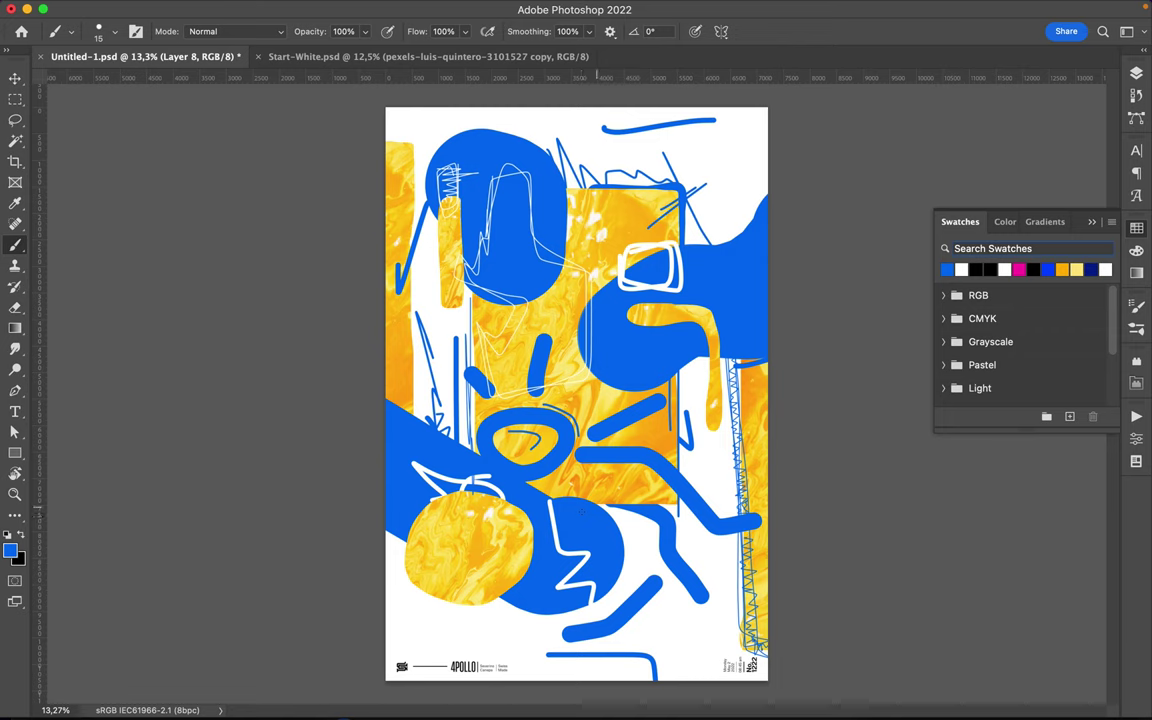
left_click_drag(600, 497, 650, 488)
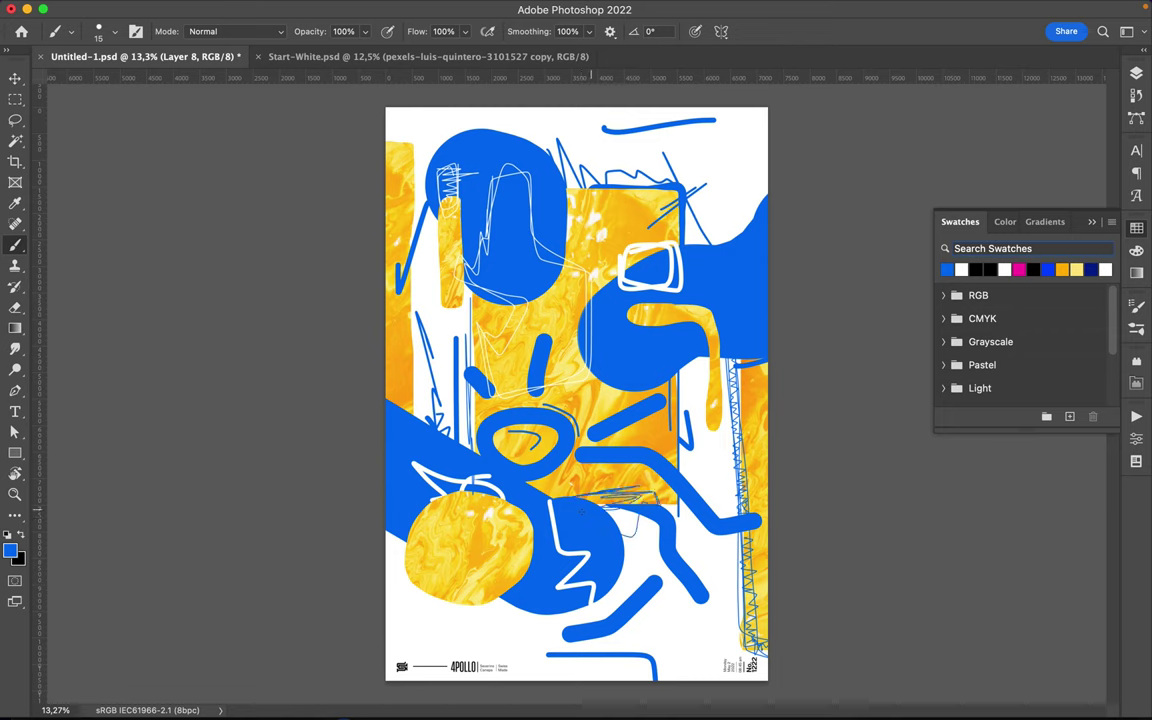
left_click_drag(625, 525, 745, 632)
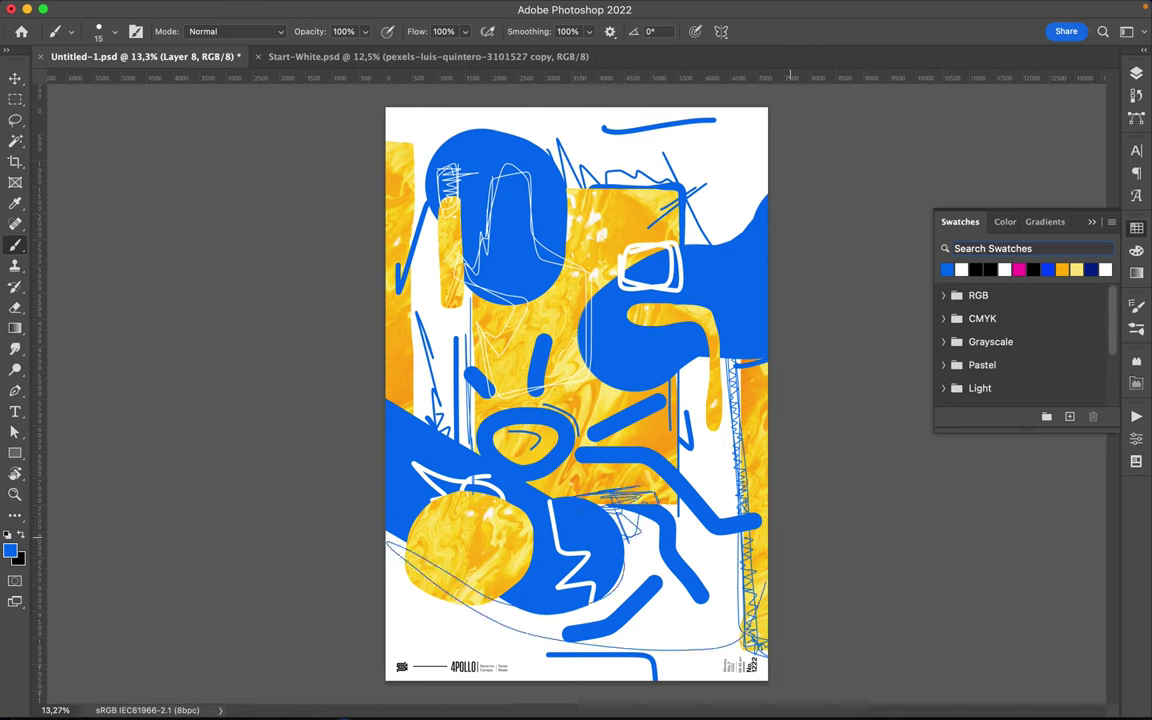
mouse_move(424, 570)
left_mouse_down()
mouse_move(521, 636)
mouse_move(405, 615)
left_mouse_up()
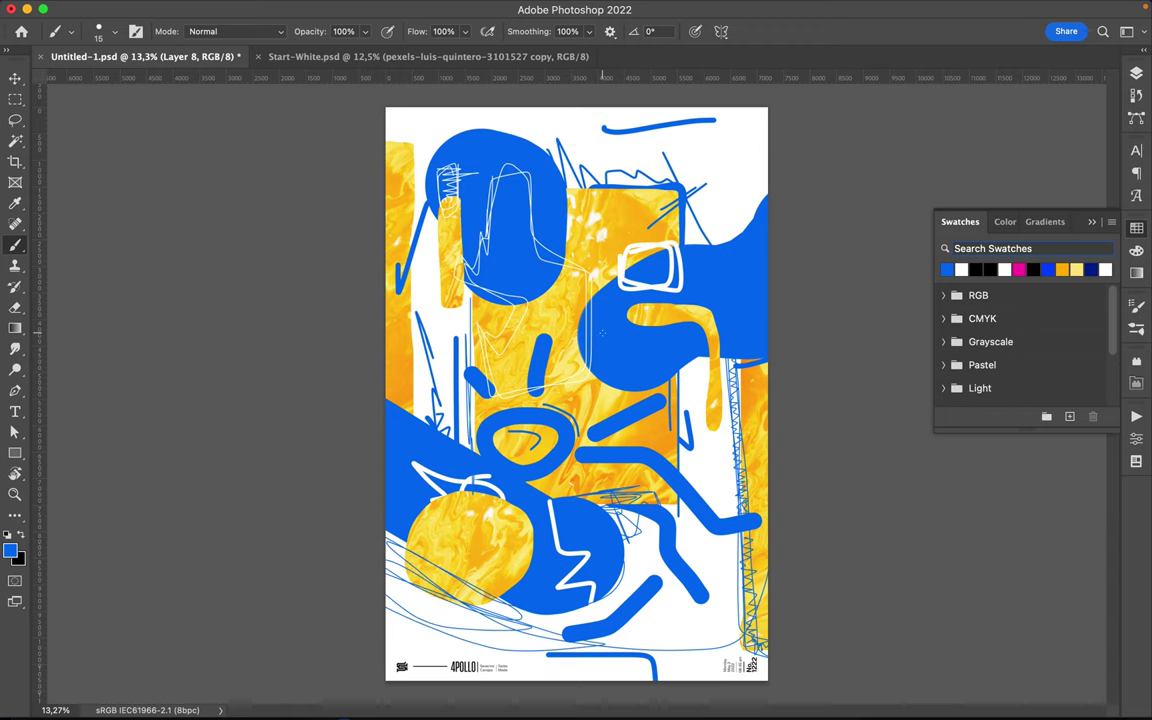
right_click(602, 333)
left_click_drag(684, 290, 674, 290)
Draw fine 4 px blue lines along the left side, top edge and lower right
key("Return")
left_click_drag(395, 132, 416, 300)
mouse_move(420, 132)
left_mouse_down()
mouse_move(706, 130)
mouse_move(553, 136)
left_mouse_up()
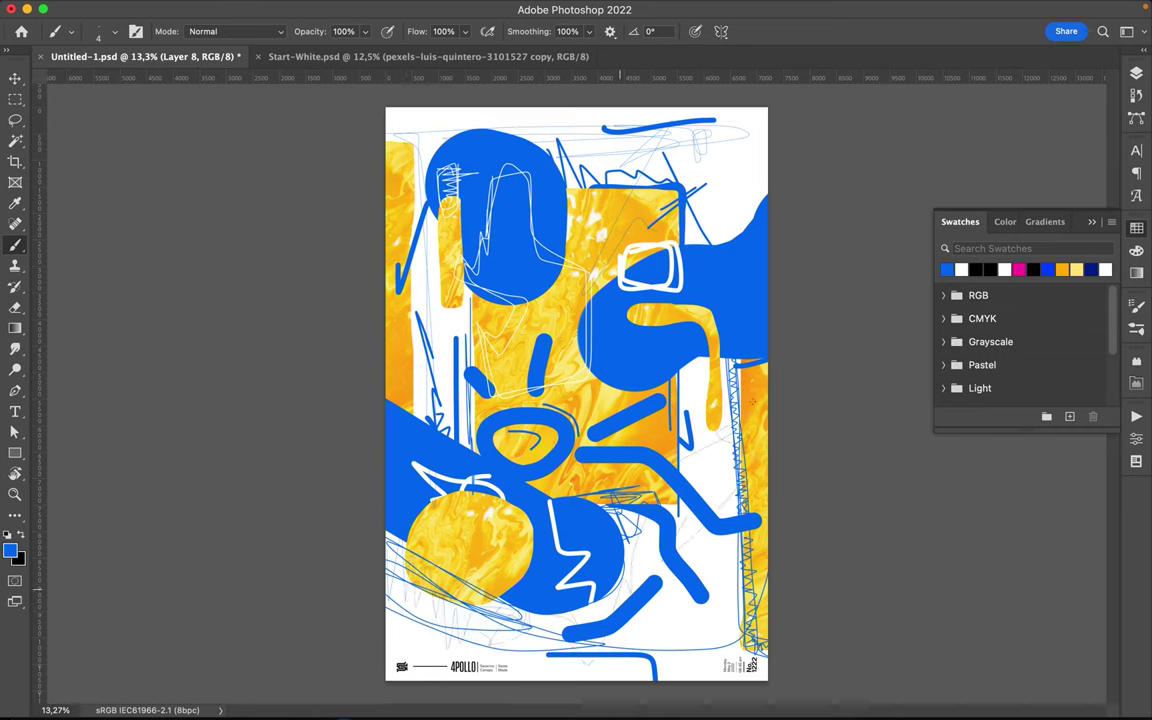
left_click_drag(742, 640, 666, 633)
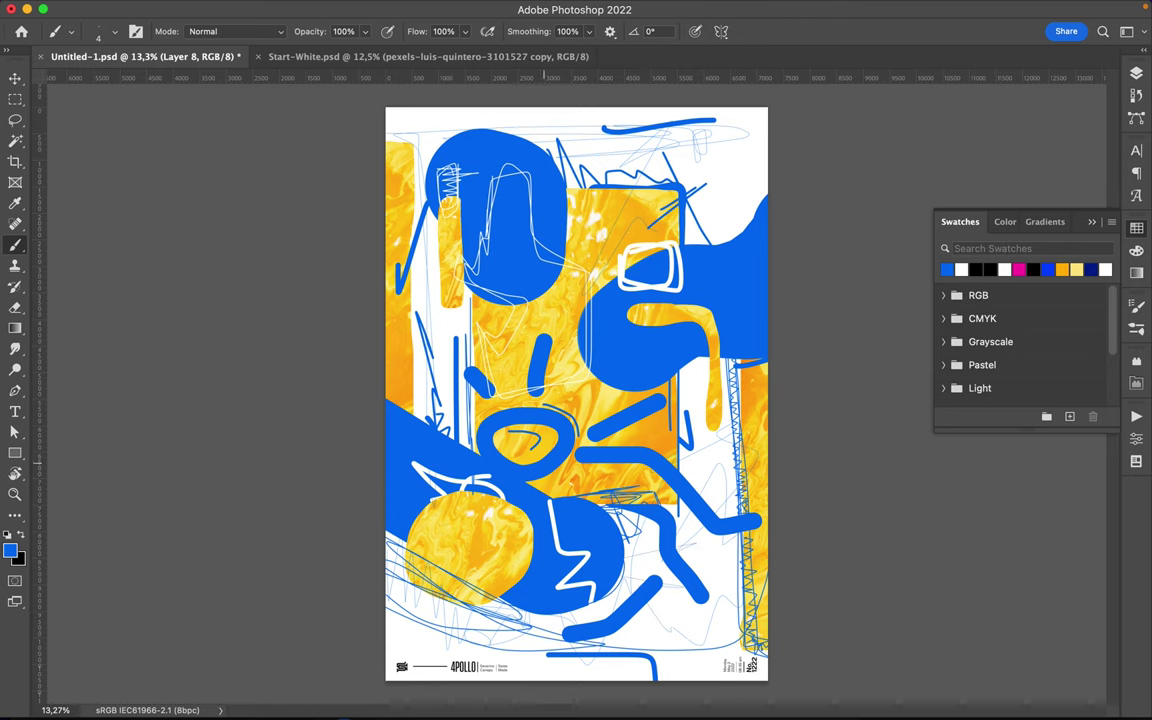
Scribble fine white lines over the left blue area and save the poster
right_click(494, 415)
key("Escape")
left_click(961, 269)
left_click_drag(362, 540, 596, 530)
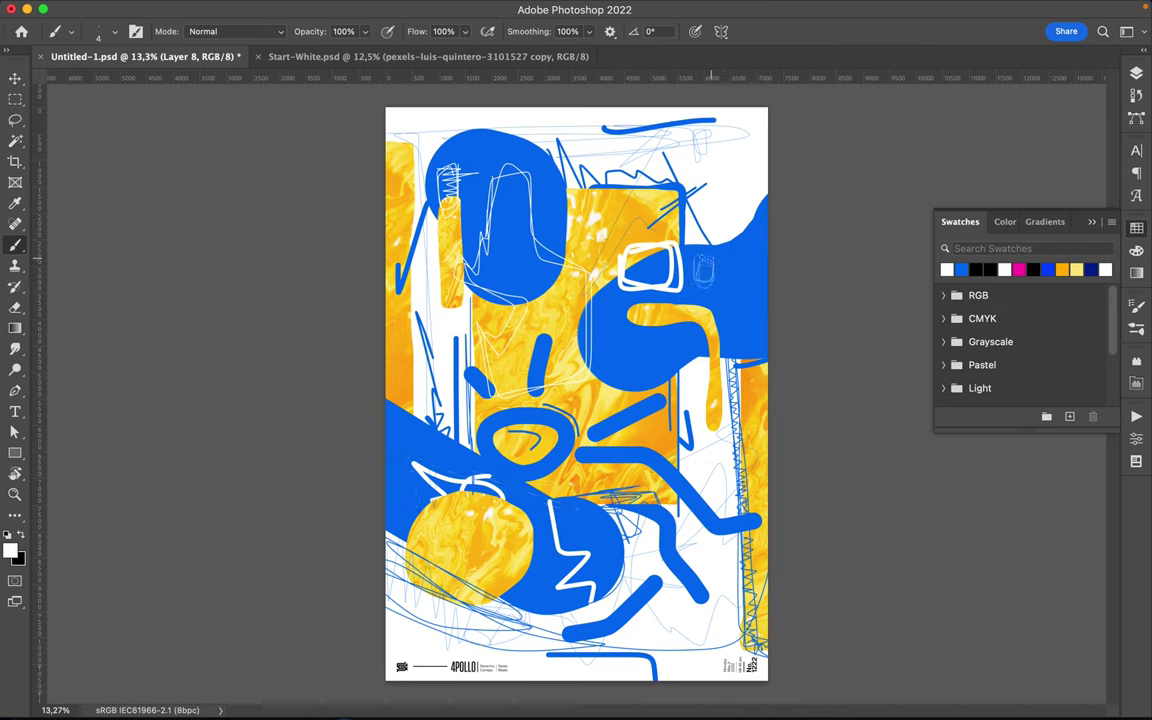
key("ctrl+s")
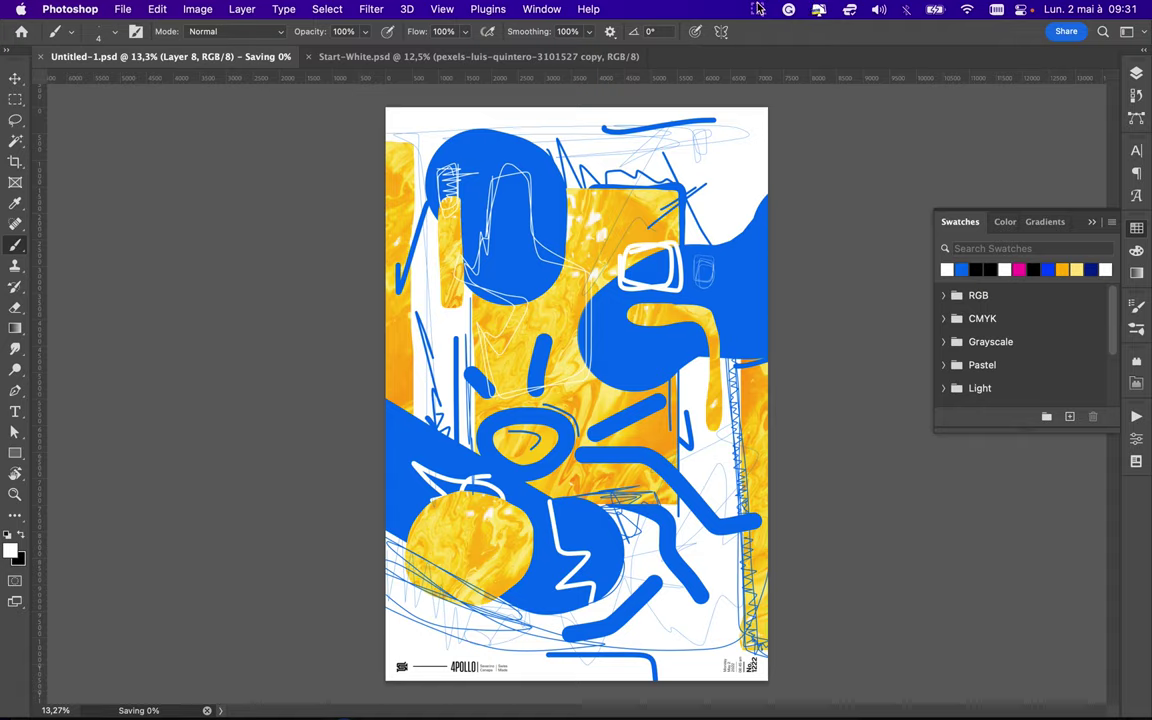